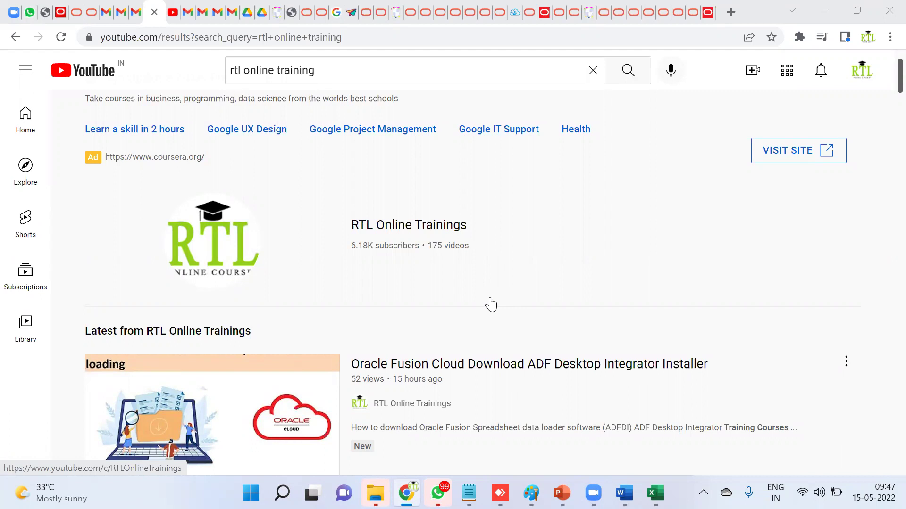
# Switch to the Notepad window with the seven-item task list and highlight the line "1.Create Employee".
pyautogui.moveTo(469, 493)
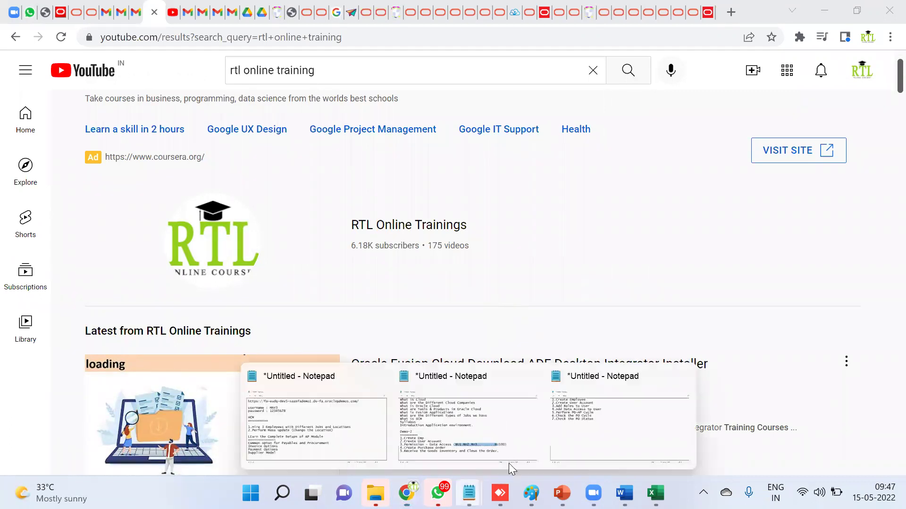
pyautogui.click(620, 431)
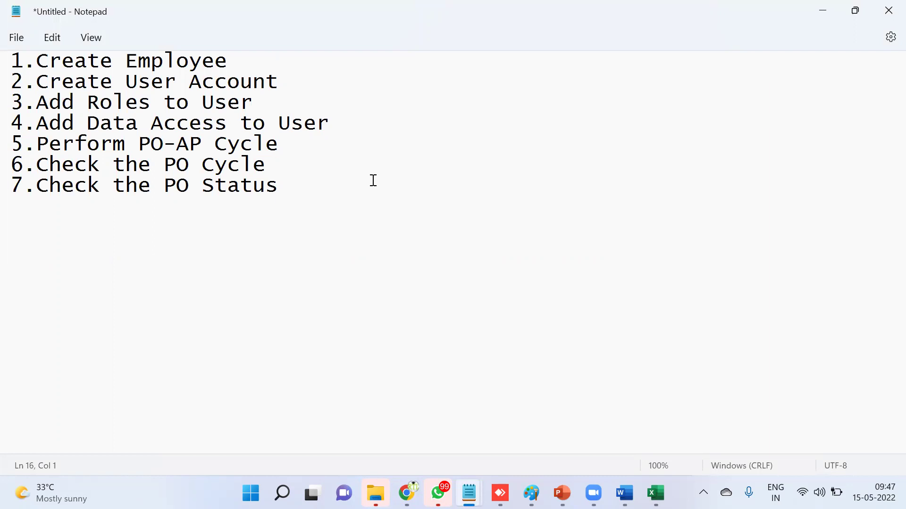
pyautogui.moveTo(12, 60); pyautogui.dragTo(248, 61)
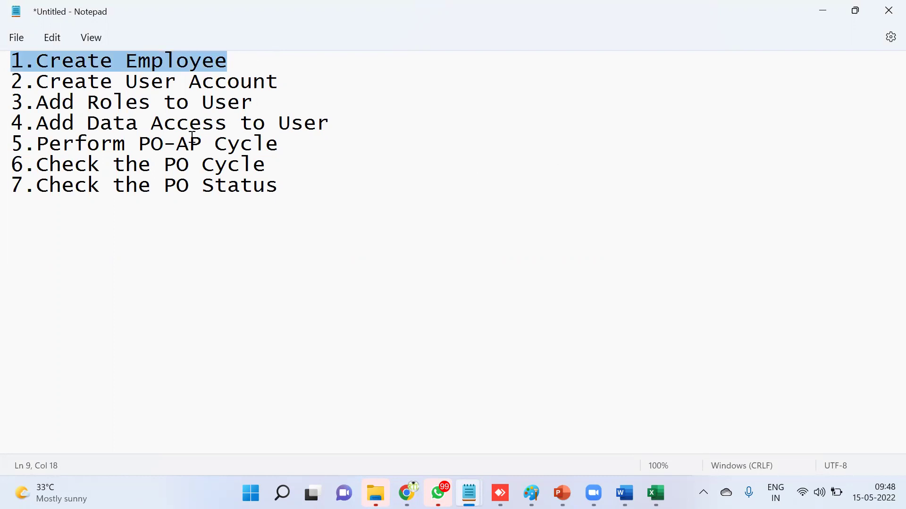
# Switch to the Oracle tab in Chrome, close the Match Invoice Lines dialog and show the page in full screen.
pyautogui.click(406, 494)
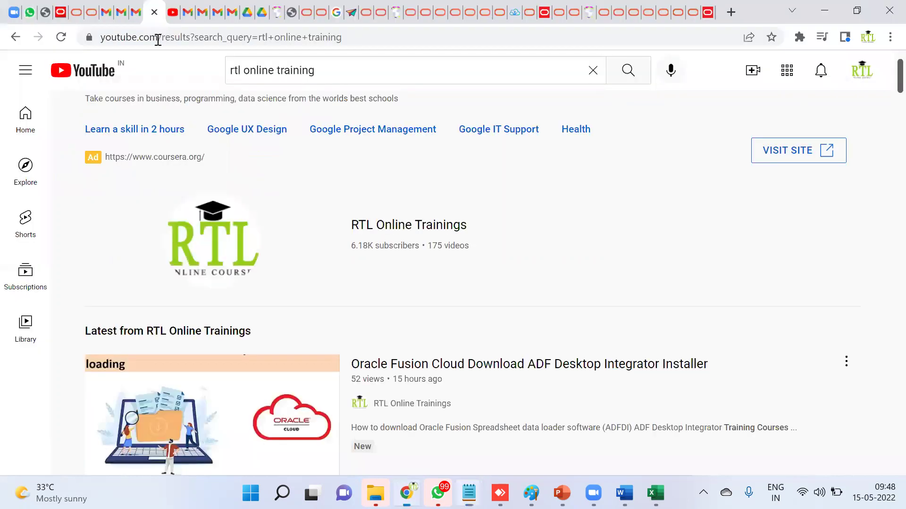
pyautogui.click(60, 12)
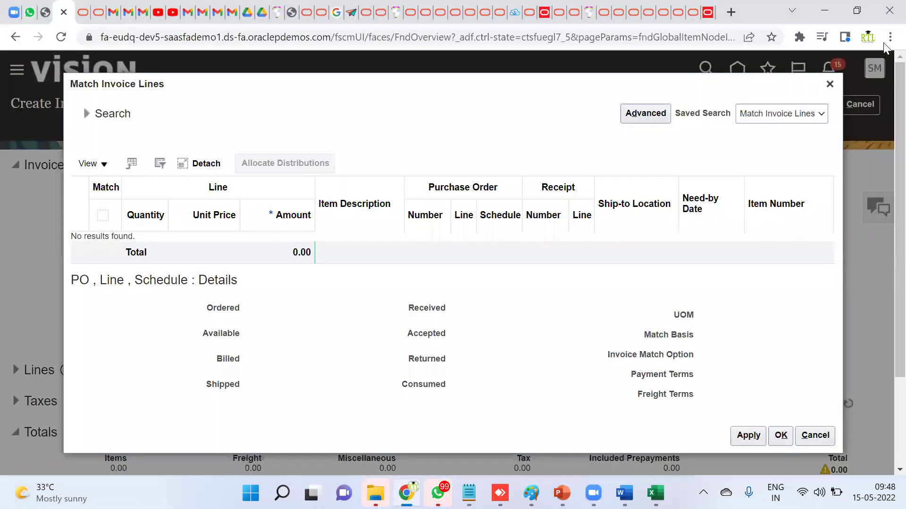
pyautogui.click(829, 84)
pyautogui.click(891, 37)
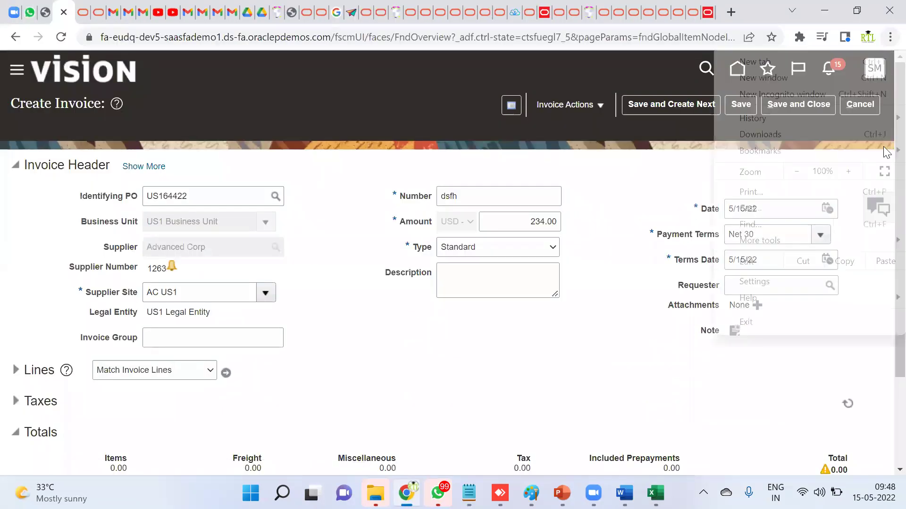
pyautogui.click(884, 172)
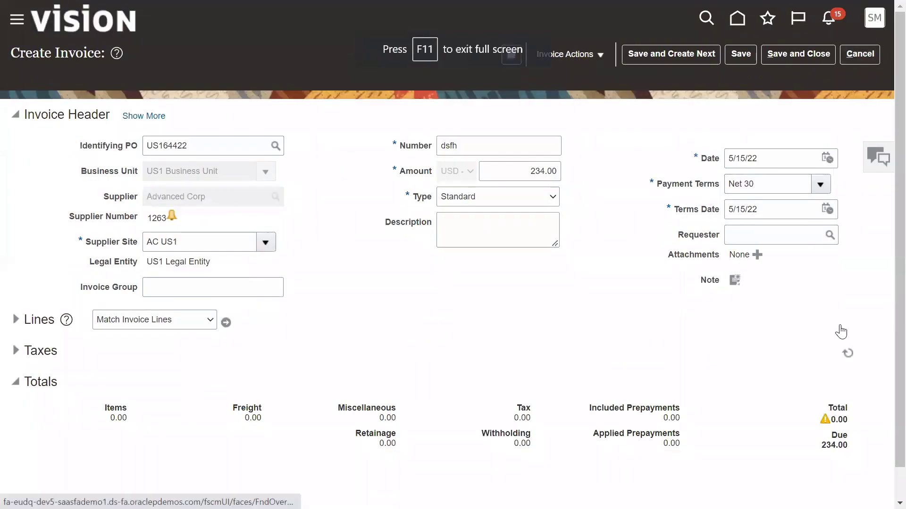
# Sign out of Oracle Applications Cloud, discarding the unsaved invoice and confirming the single sign-off.
pyautogui.click(874, 18)
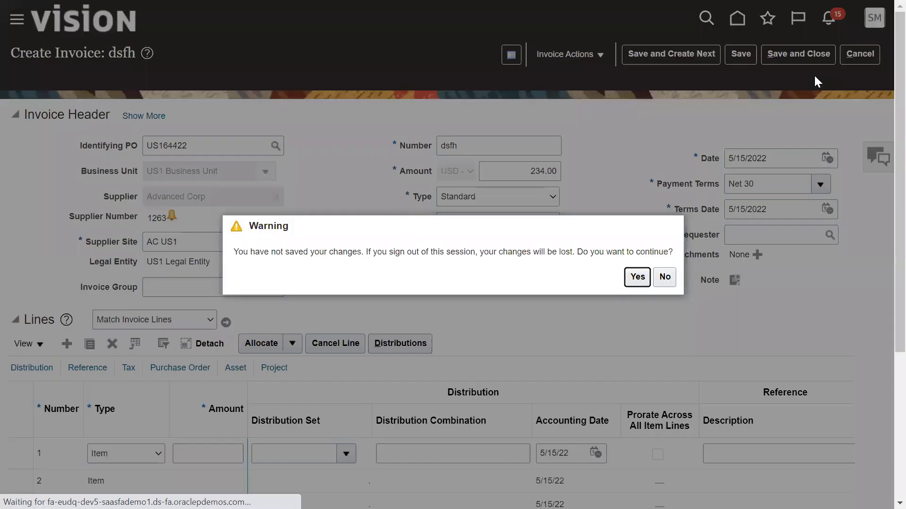
pyautogui.click(637, 277)
pyautogui.hotkey('alt', 'Tab')
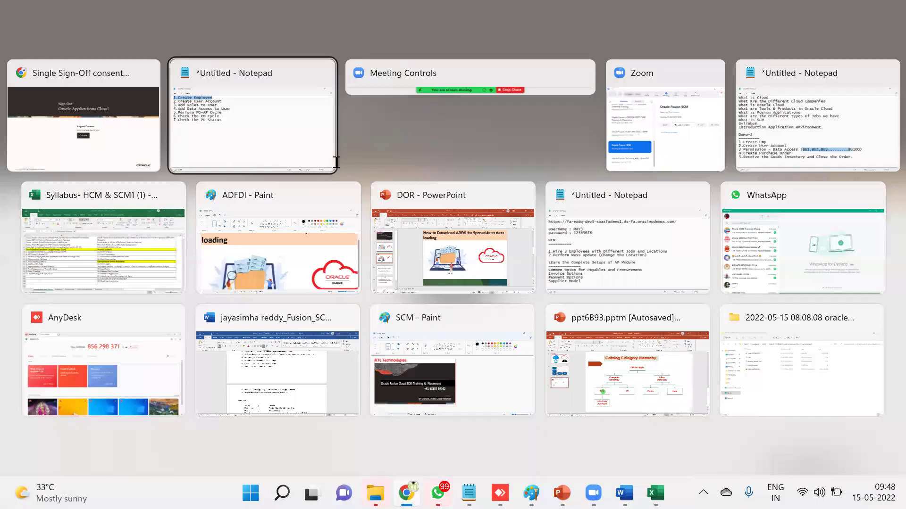
pyautogui.click(636, 184)
pyautogui.hotkey('alt', 'Tab')
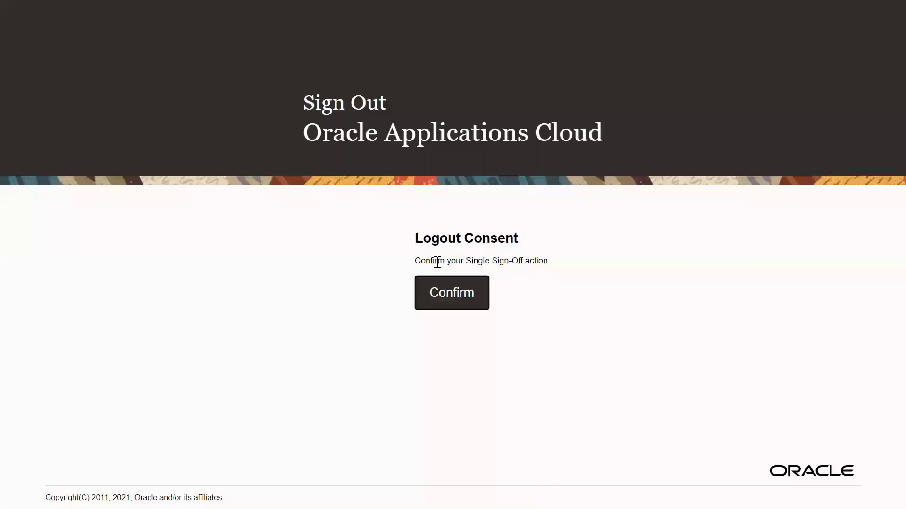
pyautogui.click(435, 298)
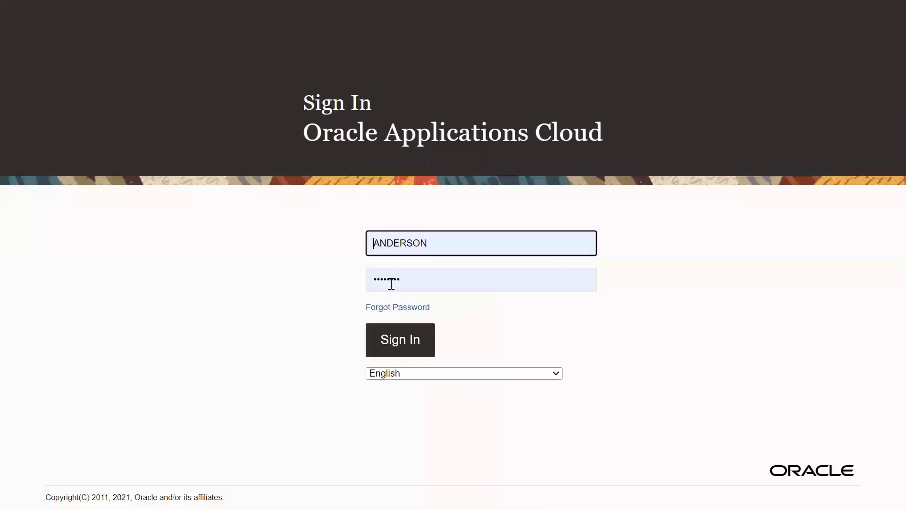
# Sign in to Oracle Applications Cloud with the saved HCM_EMP user name and its saved password.
pyautogui.click(467, 250)
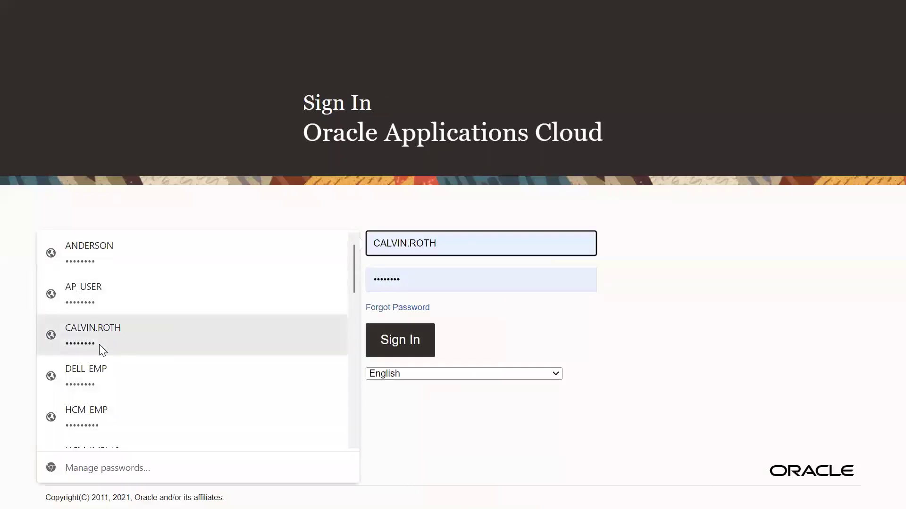
pyautogui.click(100, 417)
pyautogui.click(409, 339)
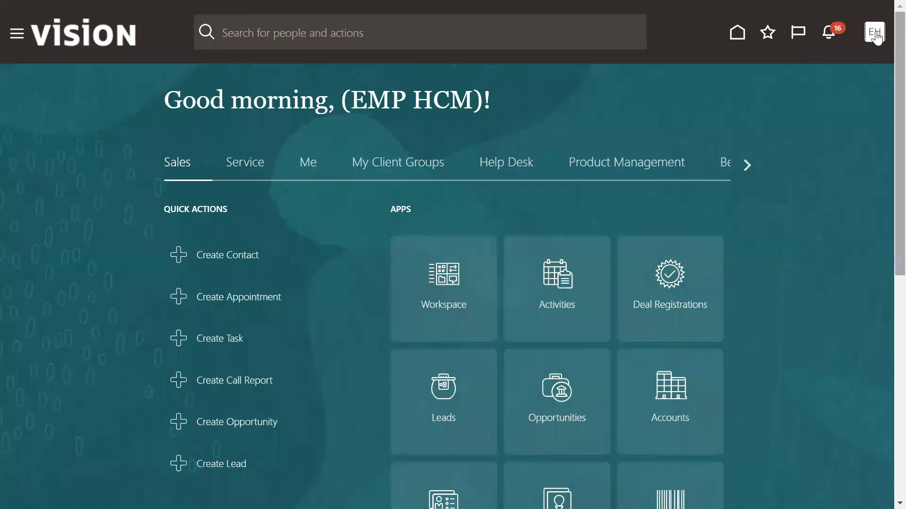
# Open Setup and Maintenance and switch the setup offering to Financials.
pyautogui.click(875, 34)
pyautogui.click(641, 246)
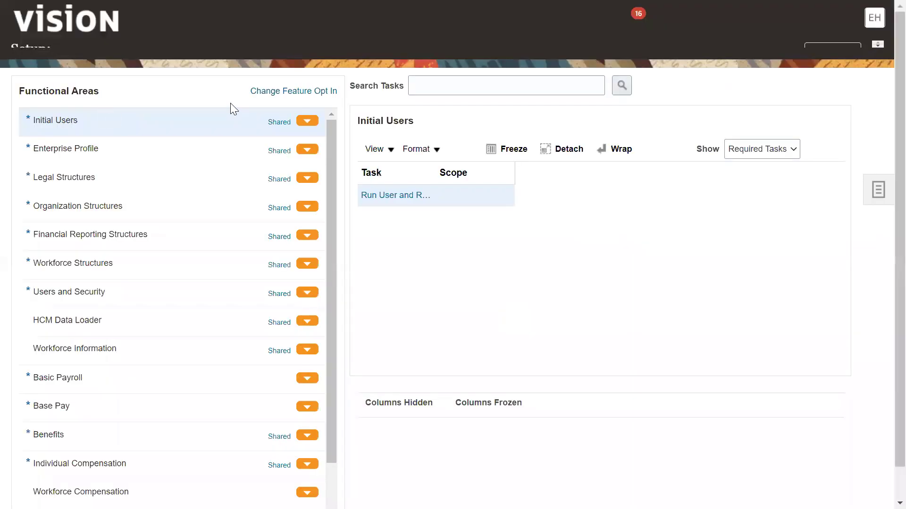
pyautogui.click(243, 52)
pyautogui.click(264, 148)
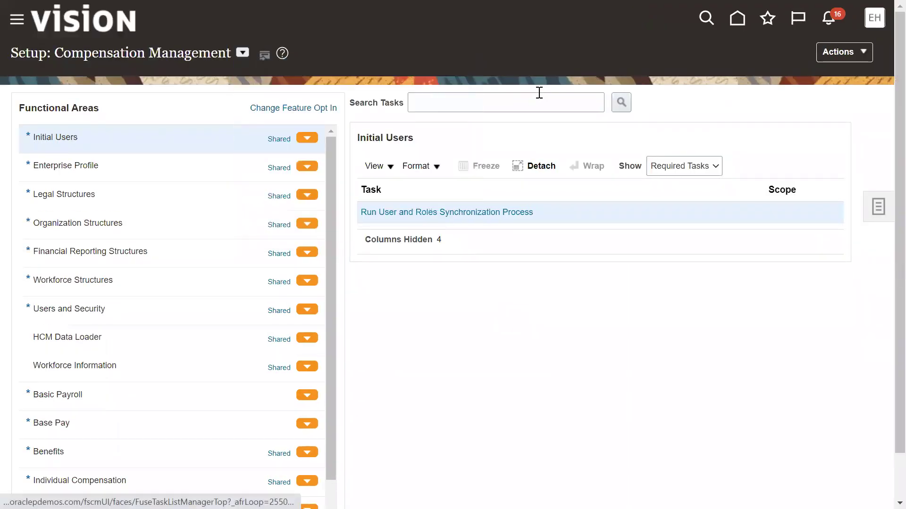
# Search the setup tasks for MANAGE USER and open the Manage Users task of Users and Security.
pyautogui.click(538, 101)
pyautogui.click(528, 98)
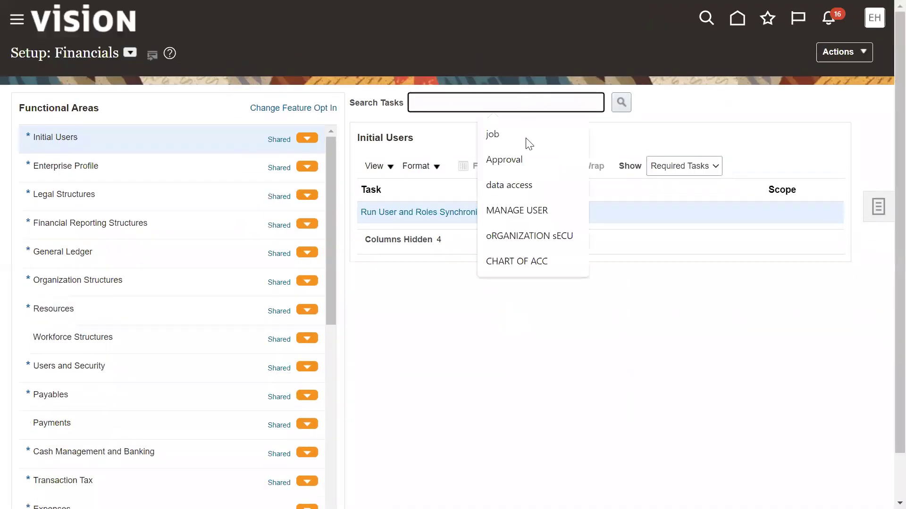
pyautogui.click(520, 183)
pyautogui.moveTo(518, 99); pyautogui.dragTo(60, 44)
pyautogui.write('MANAGE')
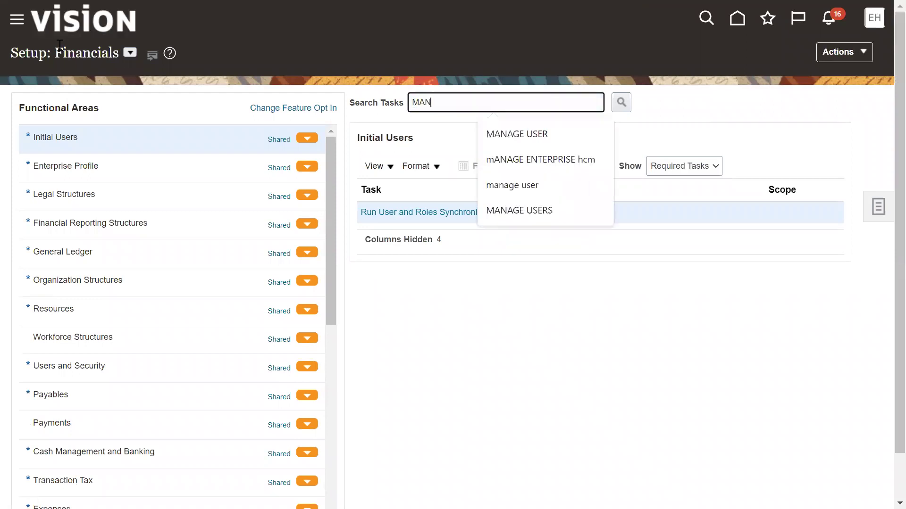
pyautogui.click(476, 134)
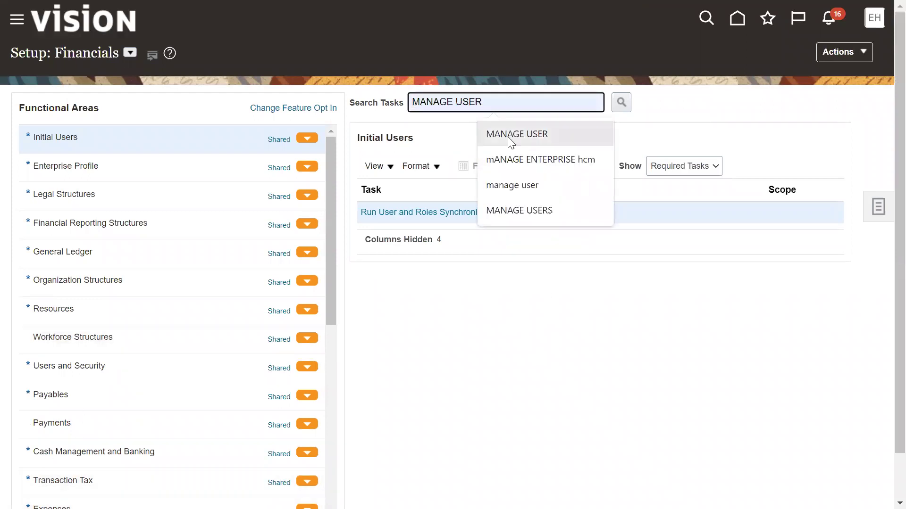
pyautogui.click(621, 102)
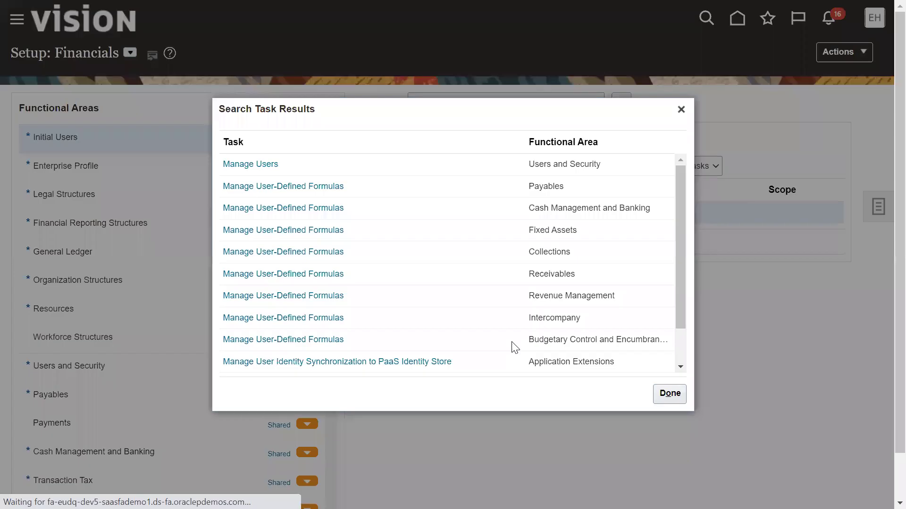
pyautogui.click(252, 165)
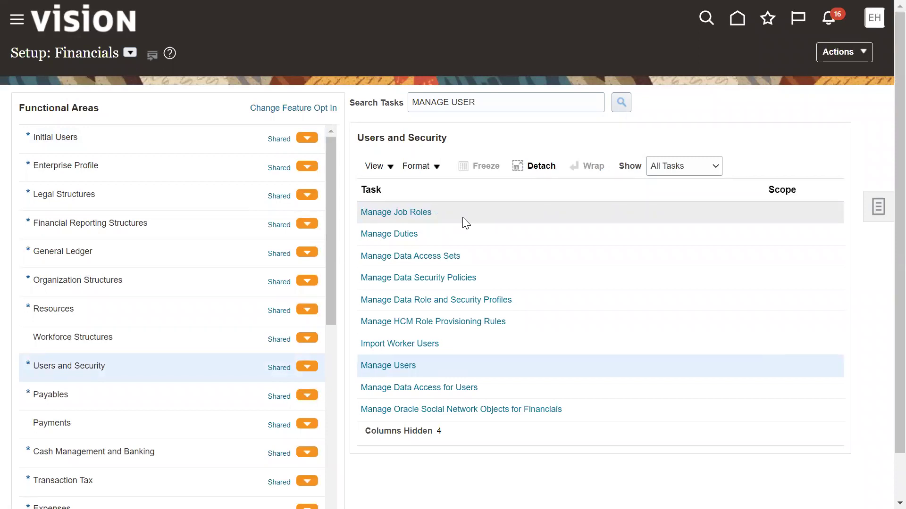
pyautogui.click(400, 368)
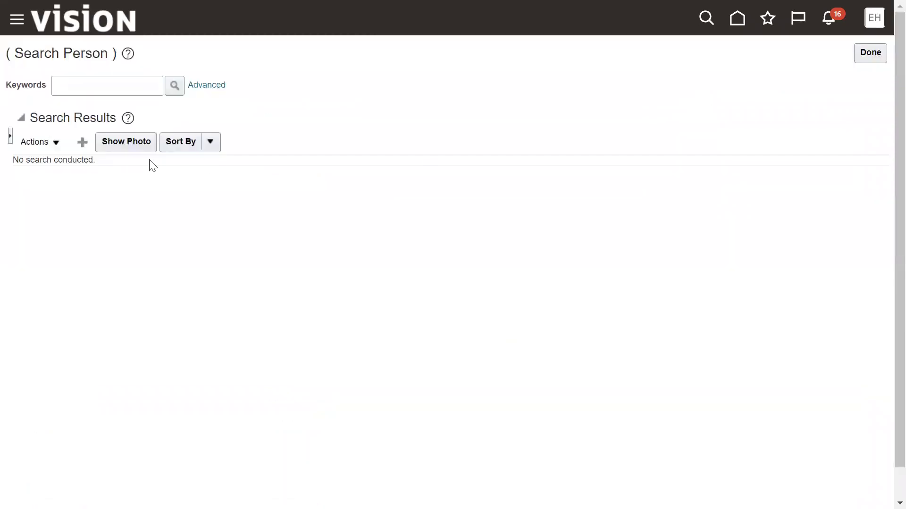
# Search for the employee with the user name as keyword and look through the matching people.
pyautogui.click(115, 78)
pyautogui.write('ANDERSON')
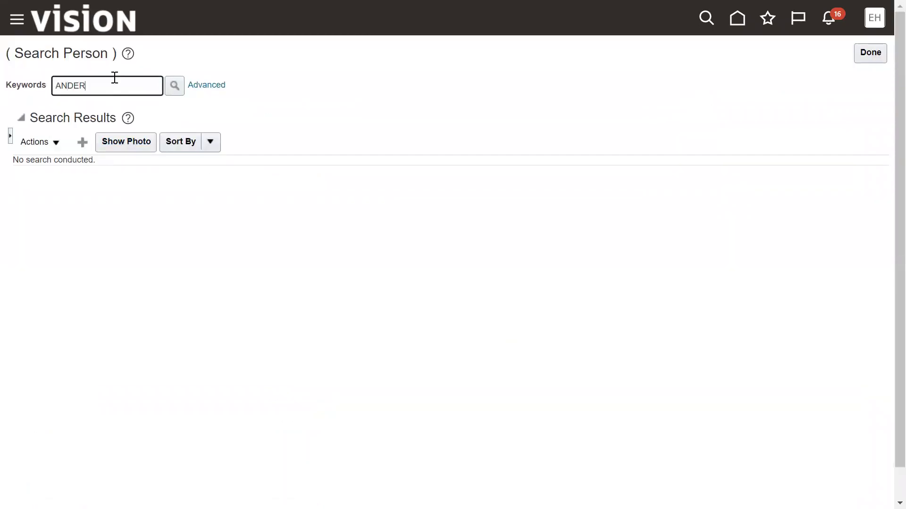
pyautogui.press('Return')
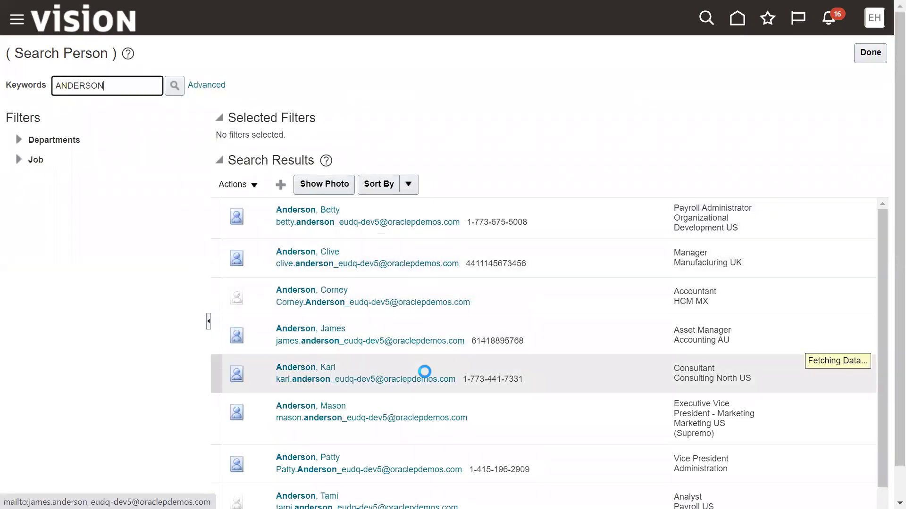
pyautogui.scroll(-1, 424, 371)
pyautogui.scroll(-1, 547, 387)
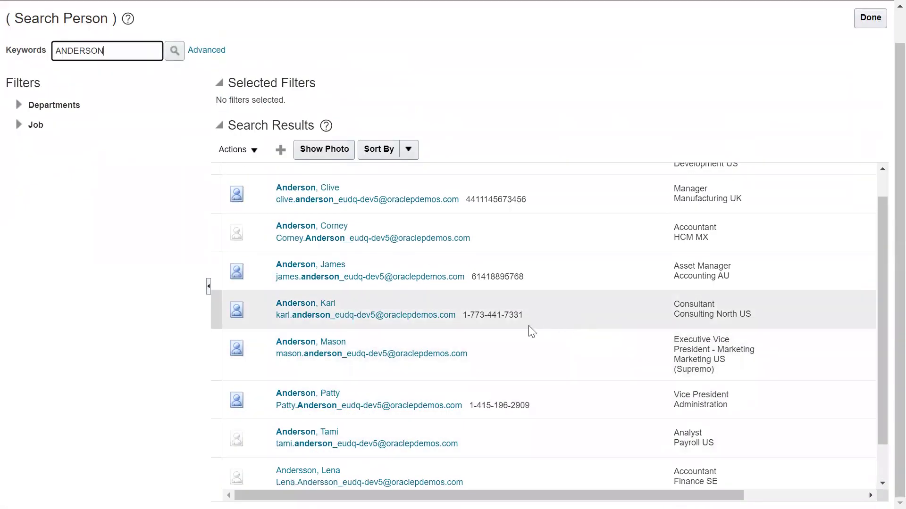
pyautogui.scroll(2, 464, 404)
pyautogui.scroll(1, 466, 406)
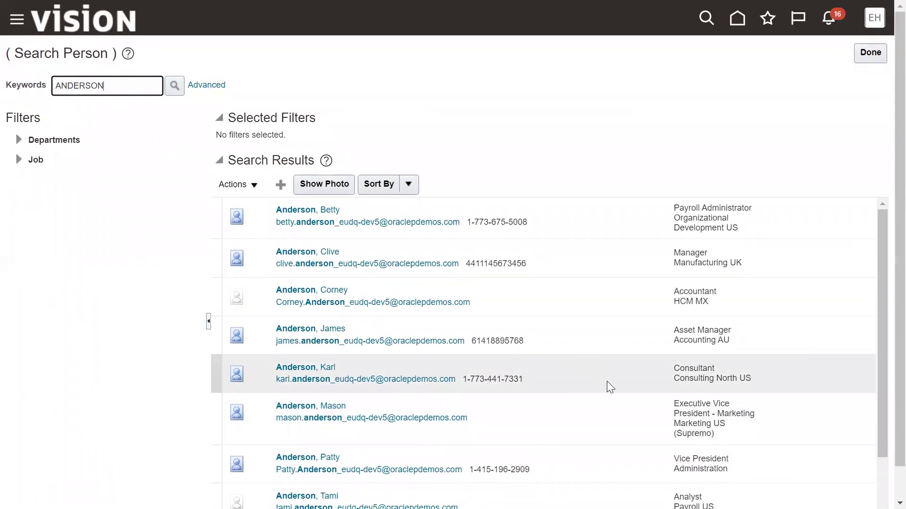
pyautogui.scroll(-1, 603, 383)
# Search again using the employee's last name as keyword and open the matching user record.
pyautogui.moveTo(118, 53); pyautogui.dragTo(2, 56)
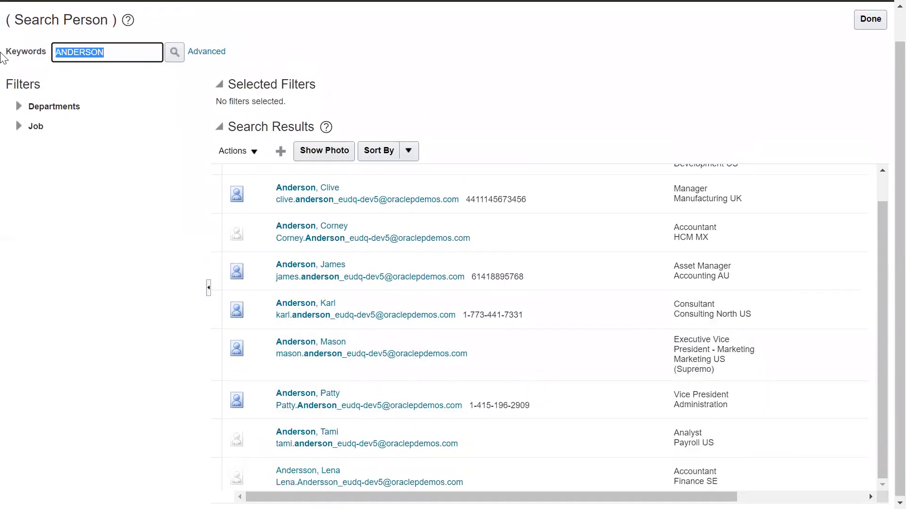
pyautogui.write('MIKE')
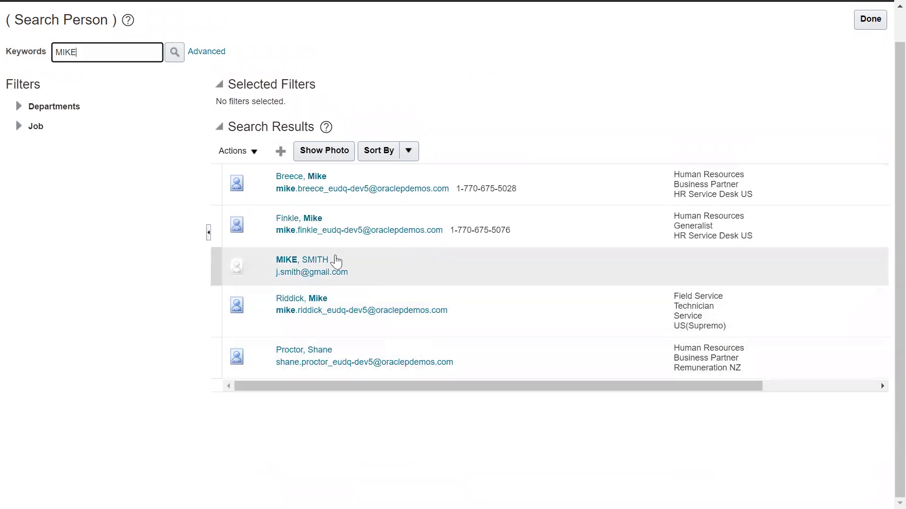
pyautogui.click(316, 260)
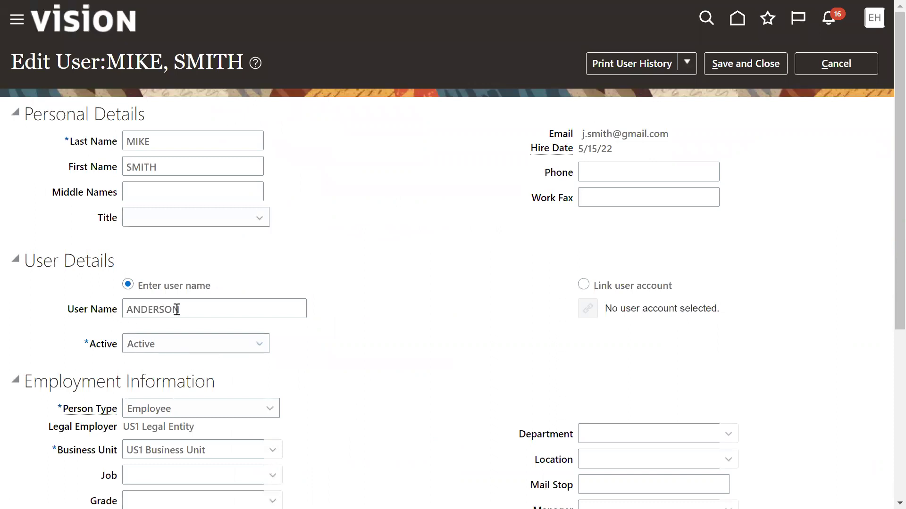
# Examine the user name, legal employer and business unit in the employee's user record.
pyautogui.doubleClick(181, 309)
pyautogui.scroll(-3, 361, 377)
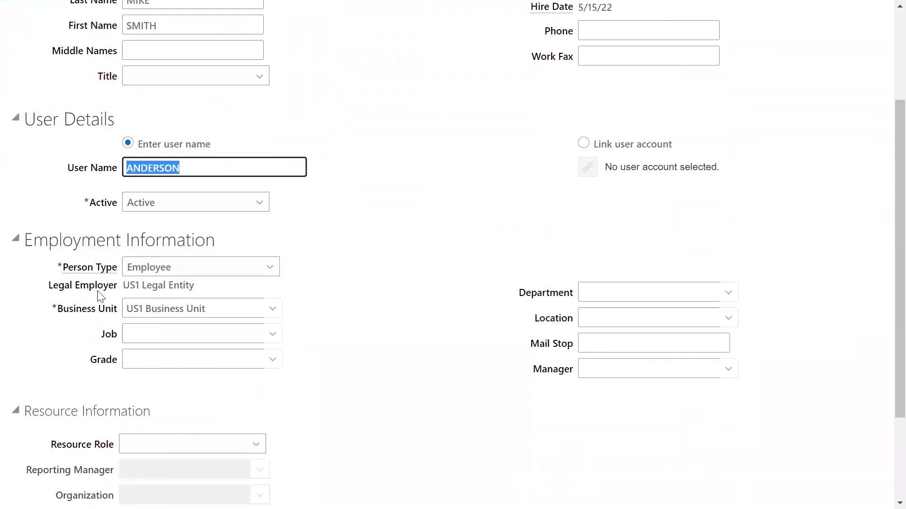
pyautogui.moveTo(48, 286); pyautogui.dragTo(116, 286)
pyautogui.moveTo(52, 309); pyautogui.dragTo(114, 312)
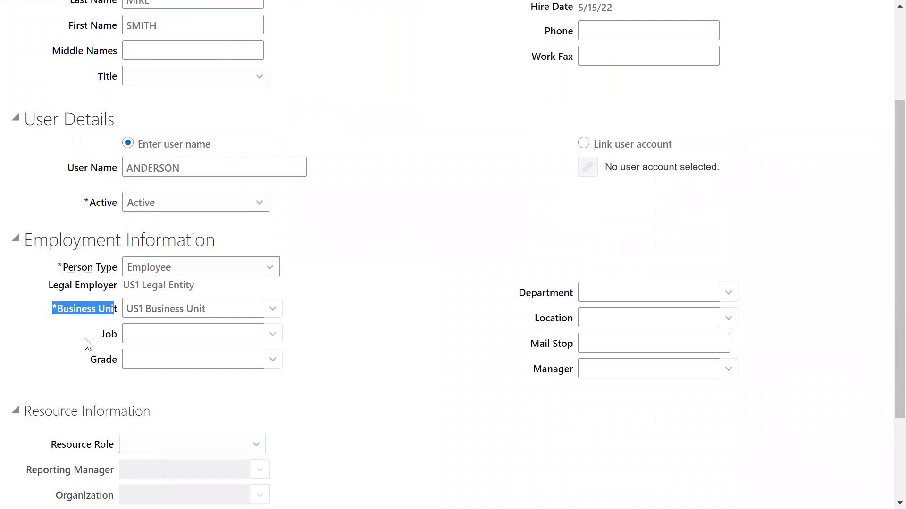
pyautogui.scroll(3, 499, 253)
# Switch to the Notepad task list and highlight the line "2.Create User Account".
pyautogui.click(17, 27)
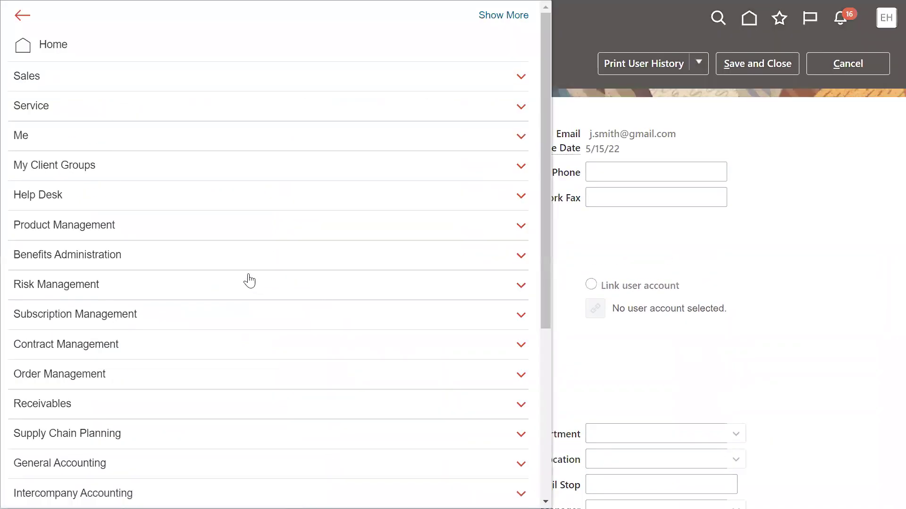
pyautogui.hotkey('alt', 'Tab')
pyautogui.click(323, 81)
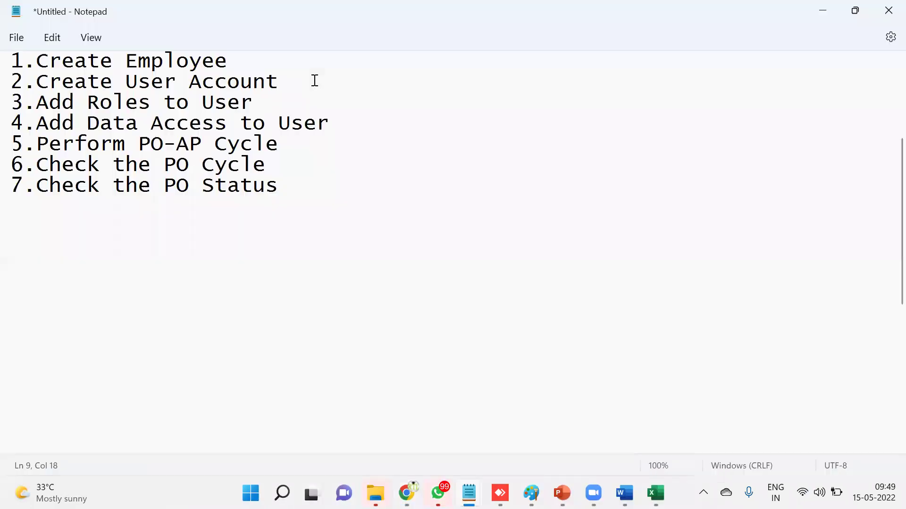
# Switch back to the Manage Users browser window and open the Security Console.
pyautogui.hotkey('alt', 'Tab')
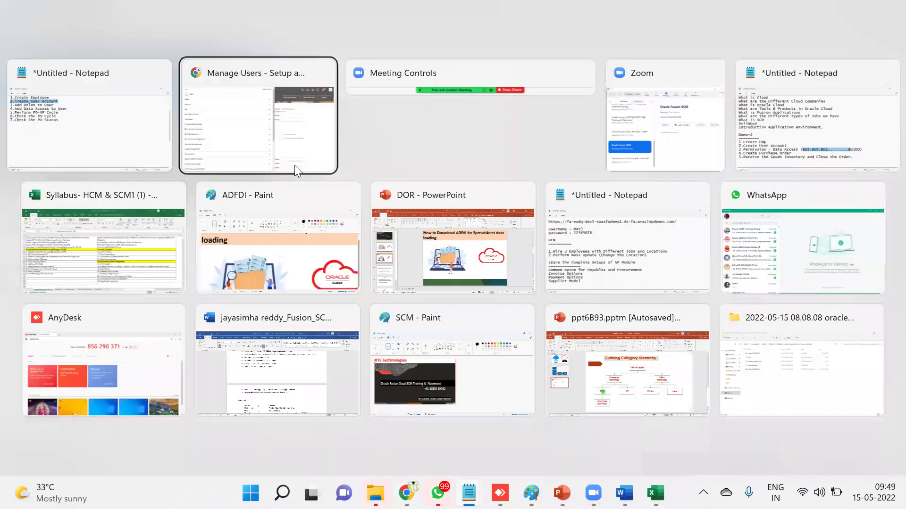
pyautogui.click(297, 170)
pyautogui.scroll(-5, 104, 325)
pyautogui.click(87, 404)
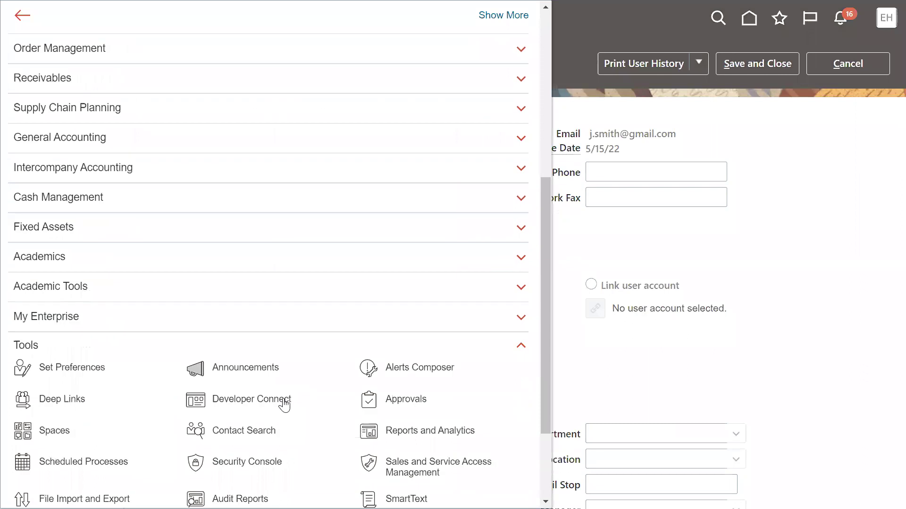
pyautogui.click(245, 350)
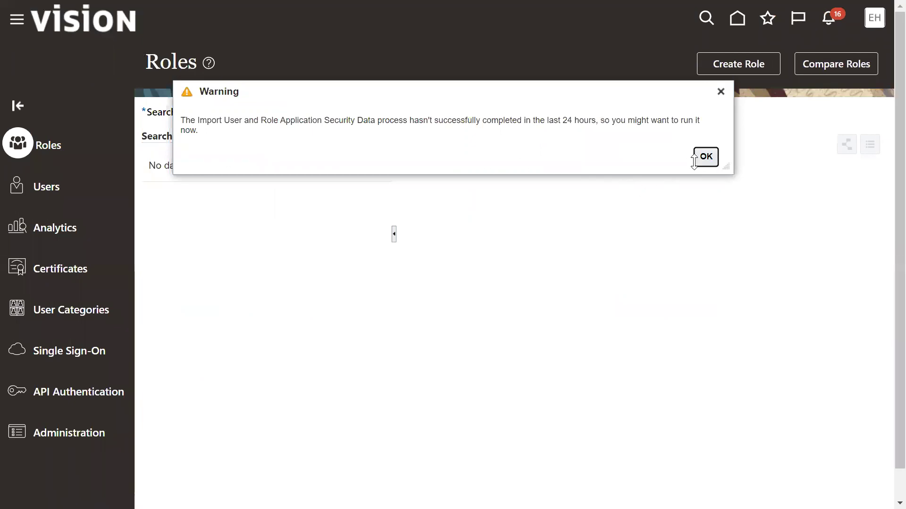
# Dismiss the import process warning, search the user accounts by the employee's user name, and open the matching account.
pyautogui.click(704, 155)
pyautogui.click(30, 189)
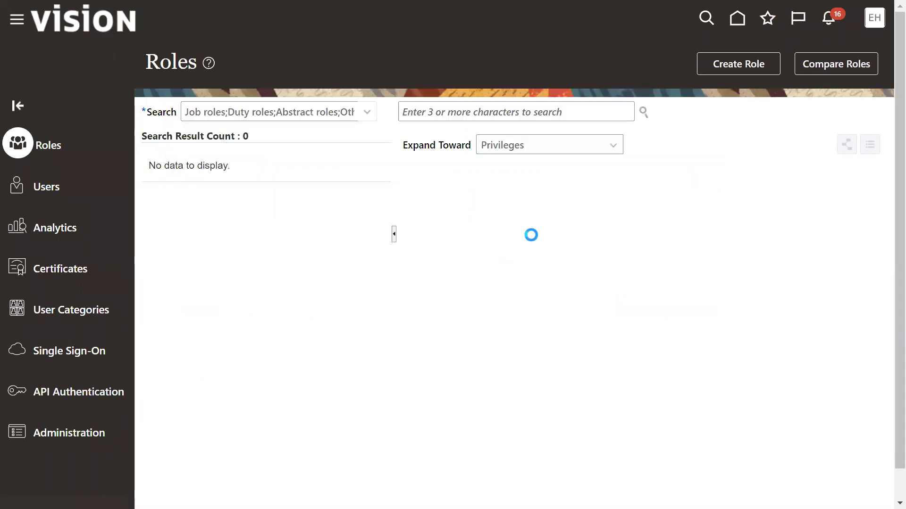
pyautogui.click(589, 113)
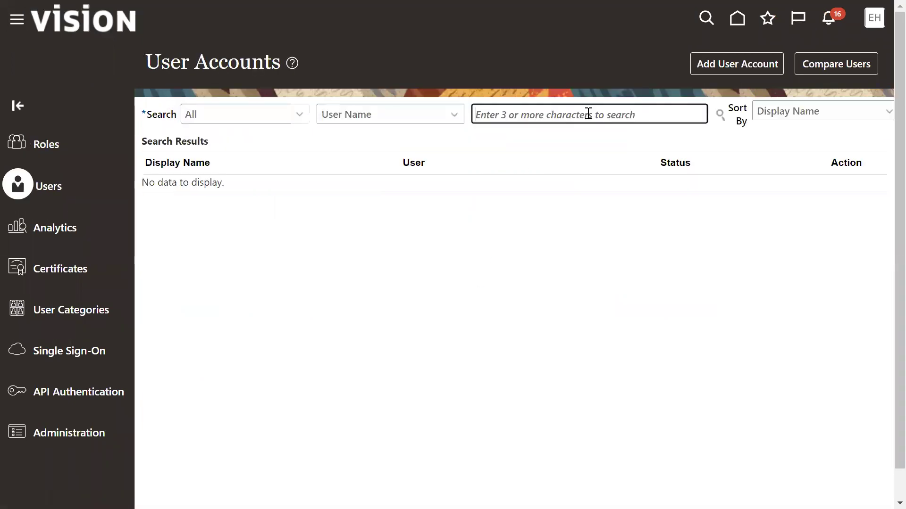
pyautogui.write('ANDERSON')
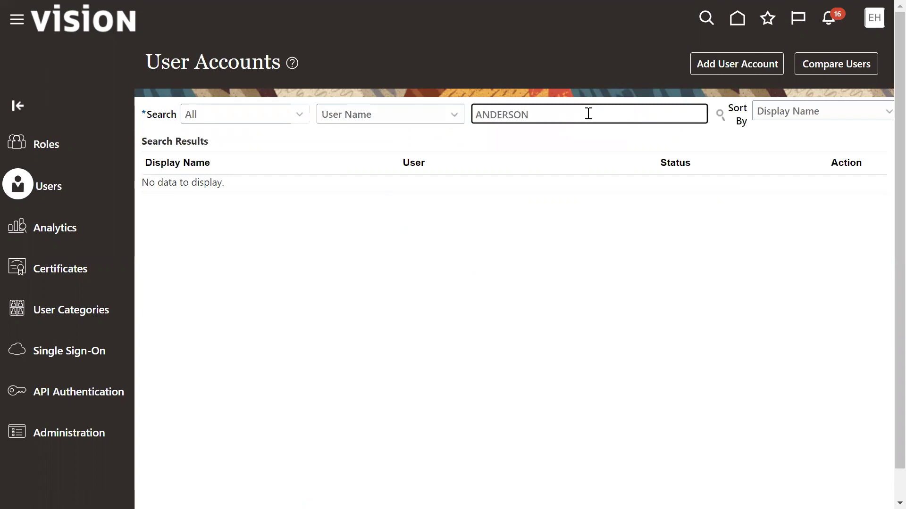
pyautogui.press('Return')
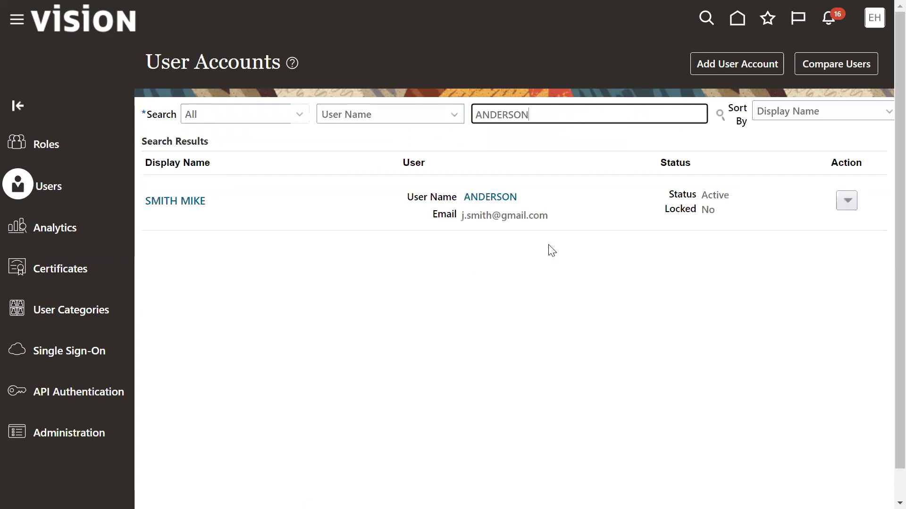
pyautogui.click(486, 198)
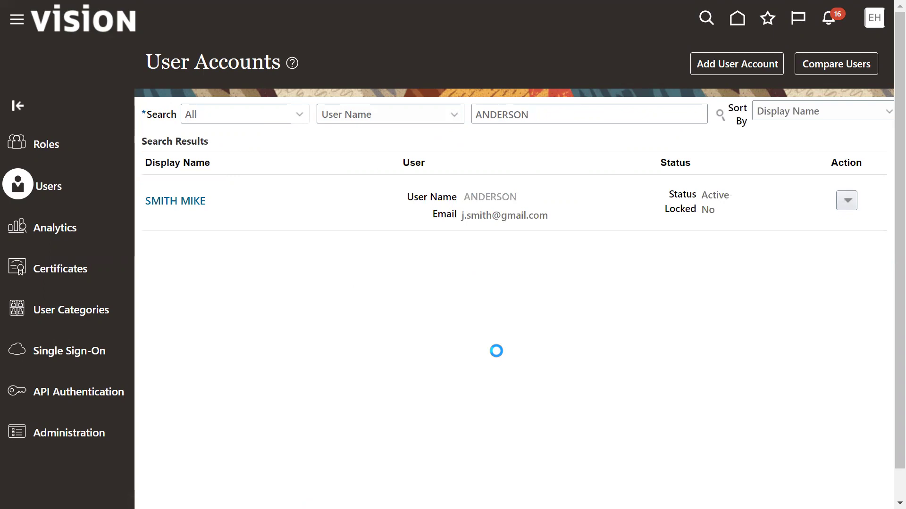
# Examine the associated worker name and the list of assigned roles in the user account details.
pyautogui.moveTo(631, 206); pyautogui.dragTo(687, 206)
pyautogui.scroll(-1, 238, 313)
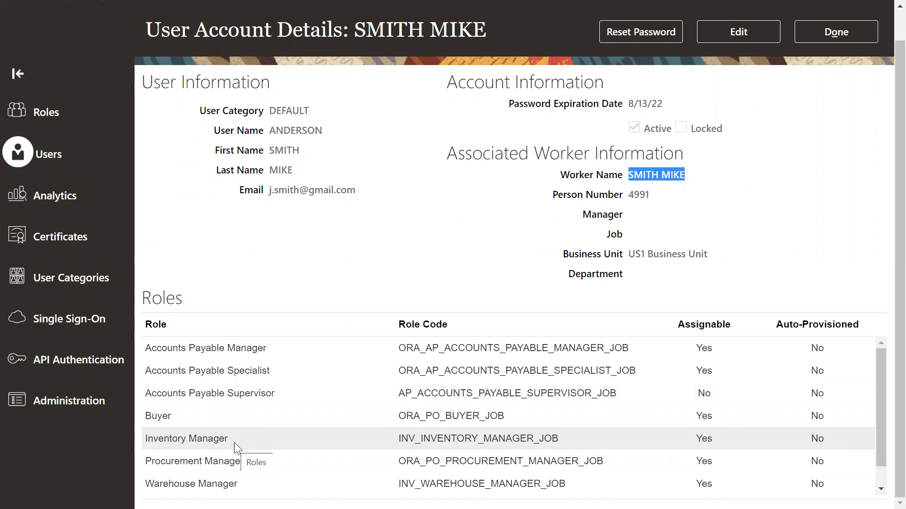
pyautogui.scroll(-1, 240, 480)
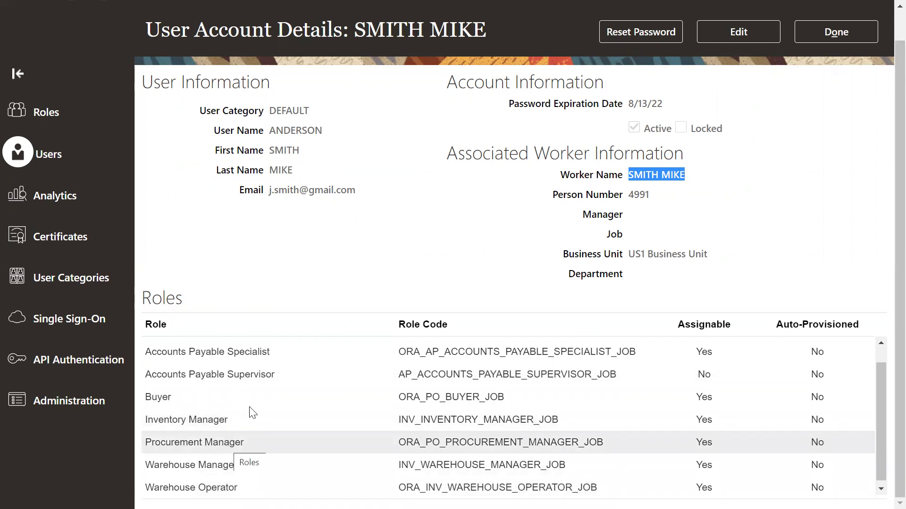
pyautogui.scroll(1, 651, 236)
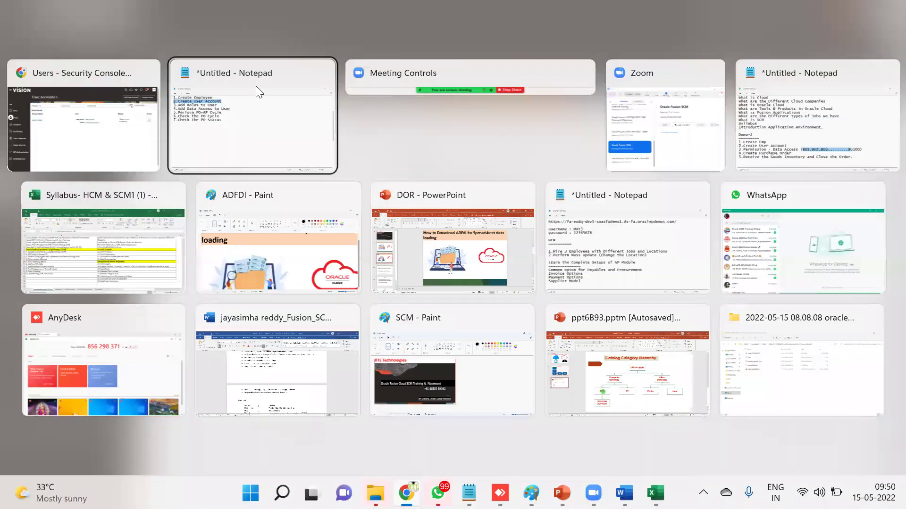
# Switch to the Notepad task list and add the line "Agent -Buyer Setup" below "2.Create User Account".
pyautogui.click(228, 103)
pyautogui.click(299, 79)
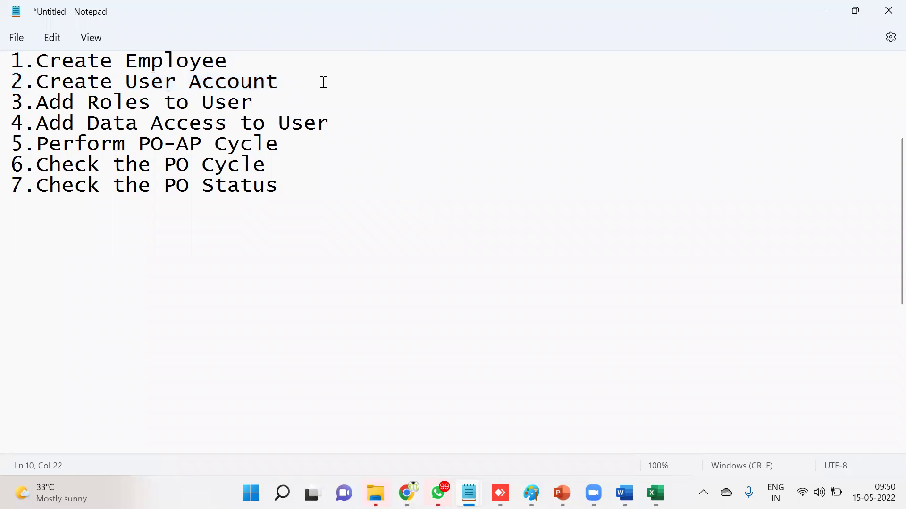
pyautogui.press('Return')
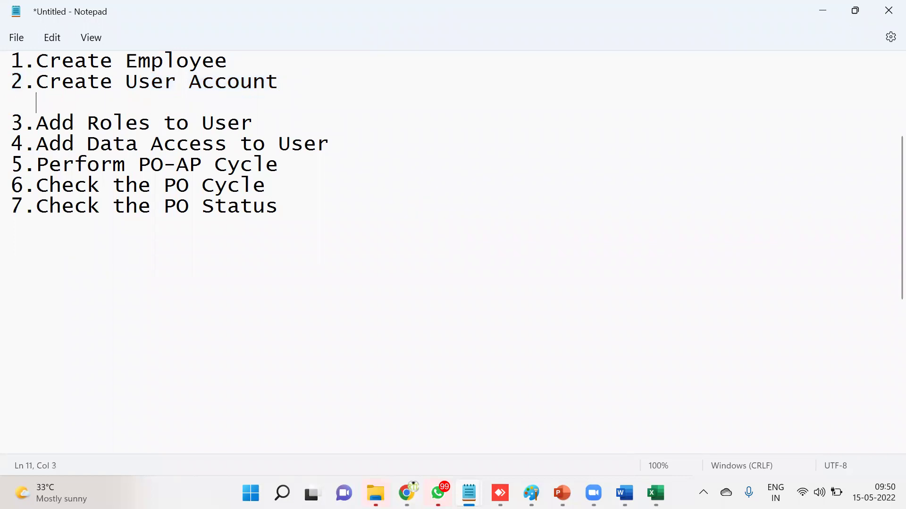
pyautogui.write('Agen')
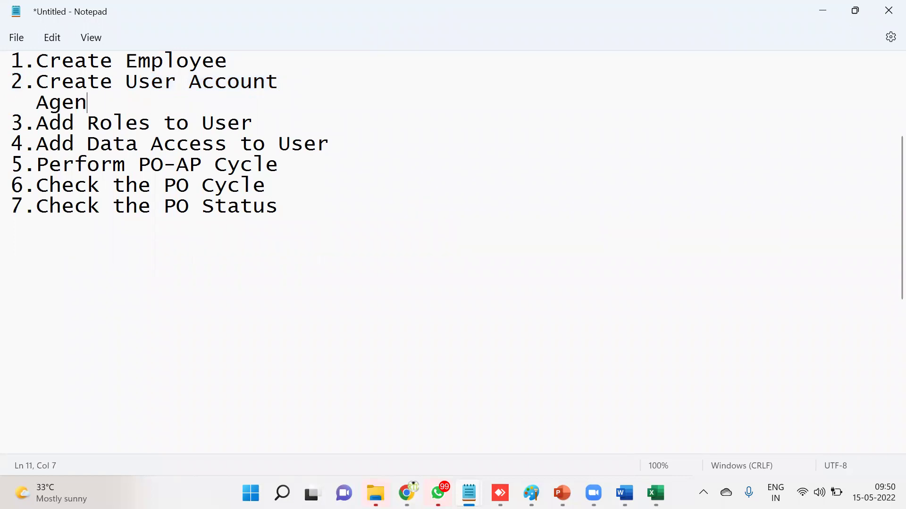
pyautogui.write('t 0-Buyer')
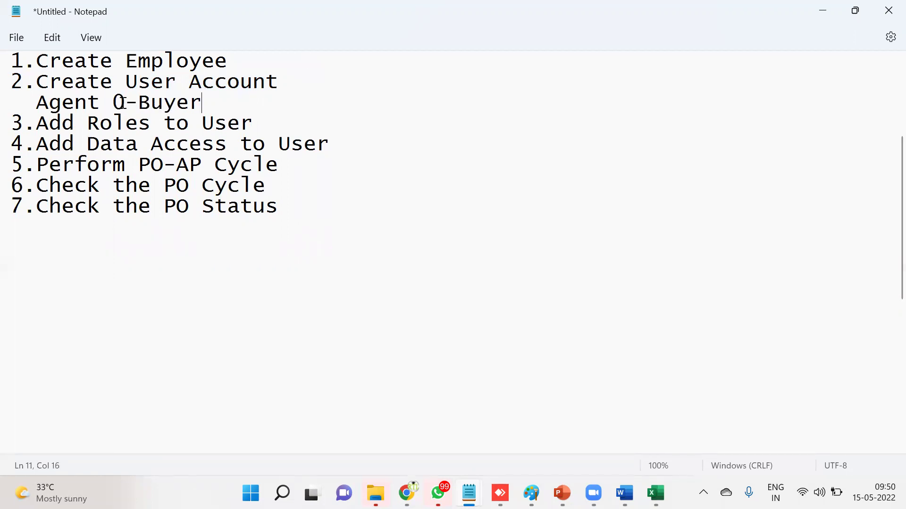
pyautogui.hotkey('shift', 'Left')
pyautogui.click(208, 101)
pyautogui.write('Setup')
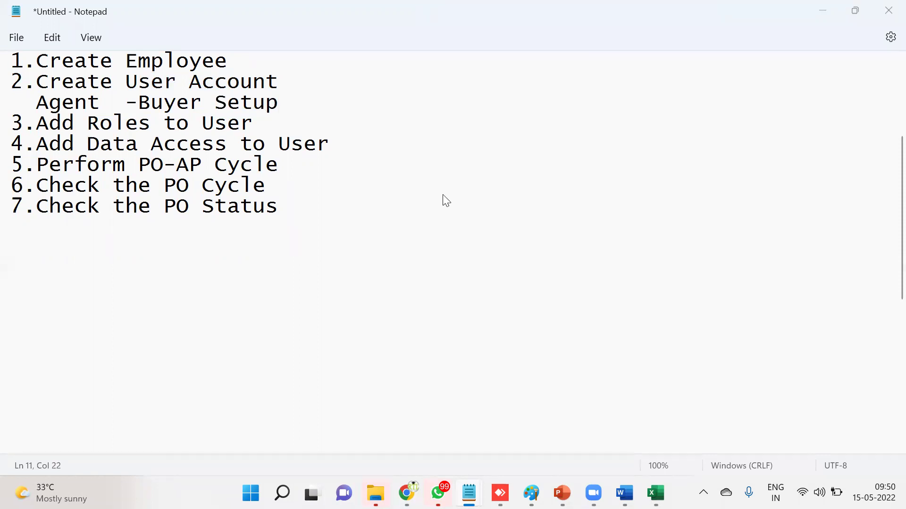
# Return to the Security Console browser window, open Setup and Maintenance, and choose the Procurement offering.
pyautogui.hotkey('alt', 'Tab')
pyautogui.click(874, 17)
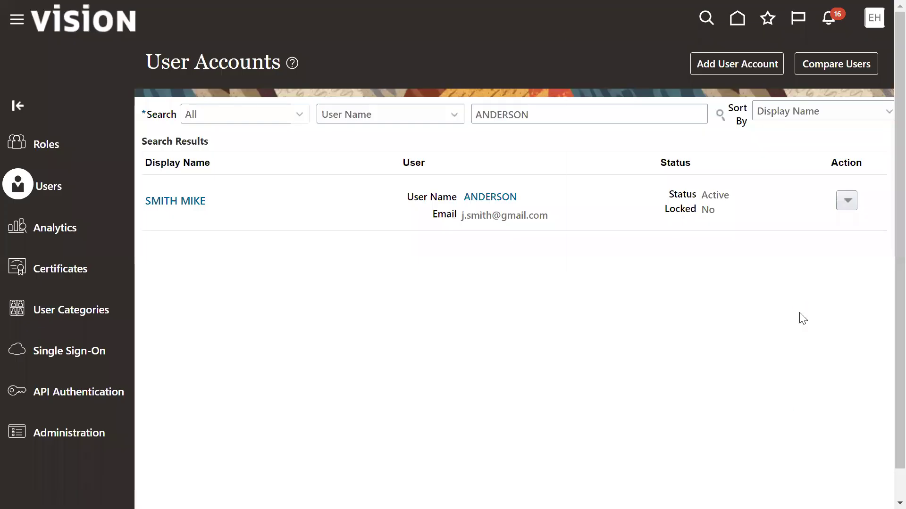
pyautogui.click(638, 236)
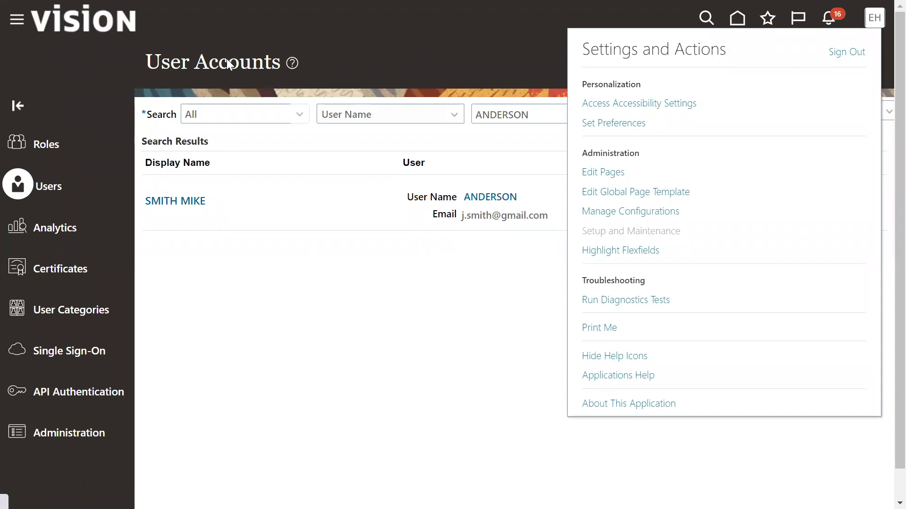
pyautogui.click(242, 53)
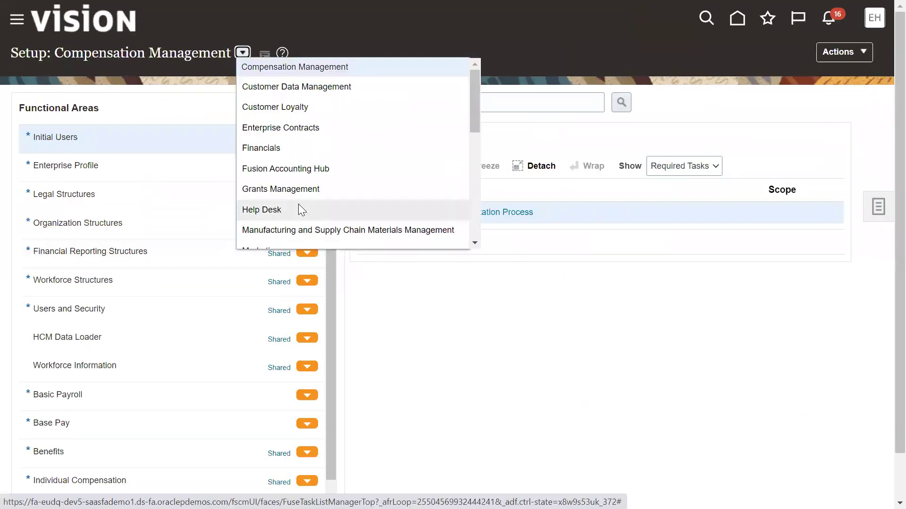
pyautogui.scroll(-3, 299, 214)
pyautogui.click(299, 151)
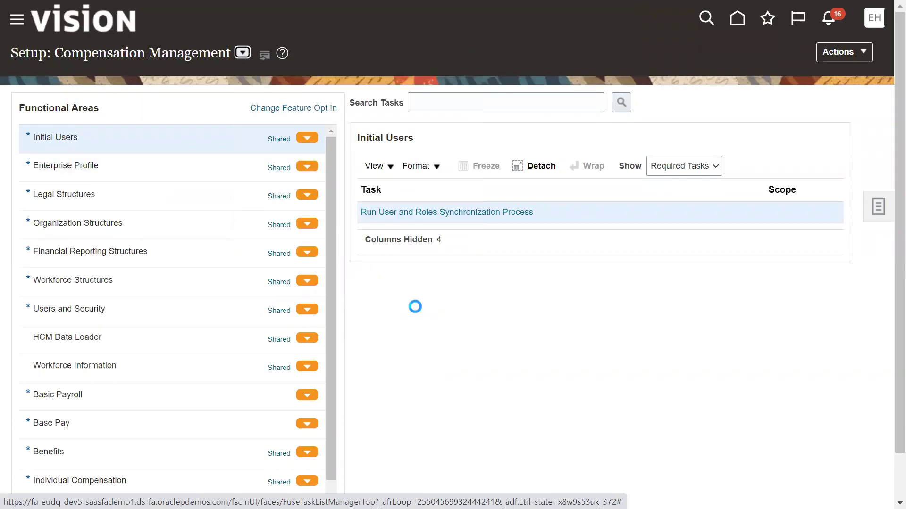
# Open the Manage Procurement Agents task in the Procurement Foundation functional area.
pyautogui.click(462, 105)
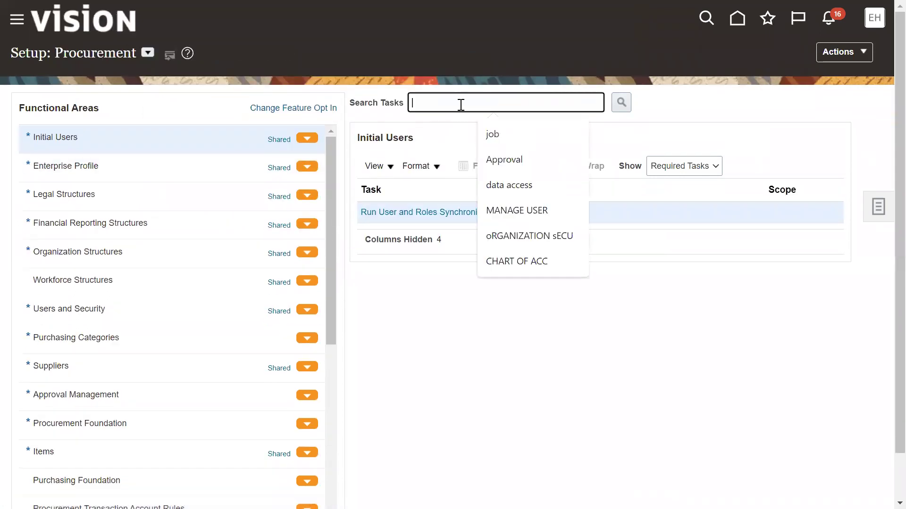
pyautogui.click(230, 415)
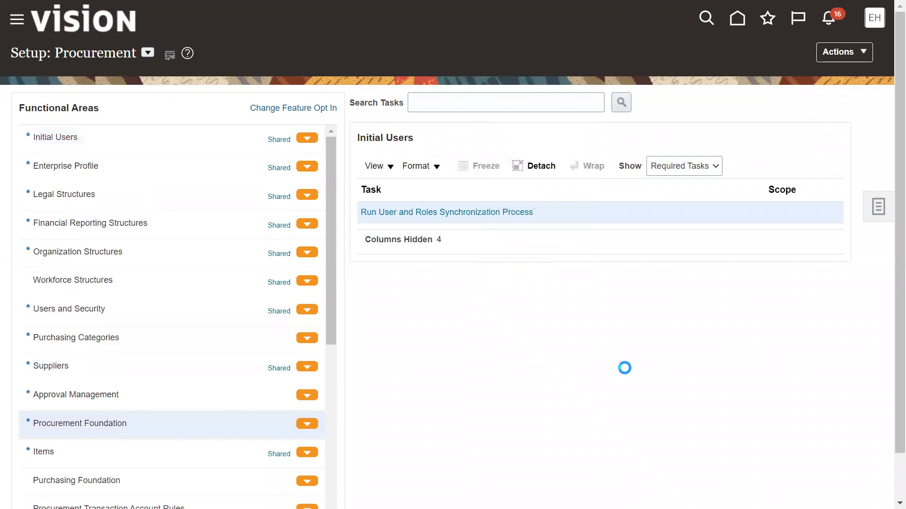
pyautogui.click(441, 213)
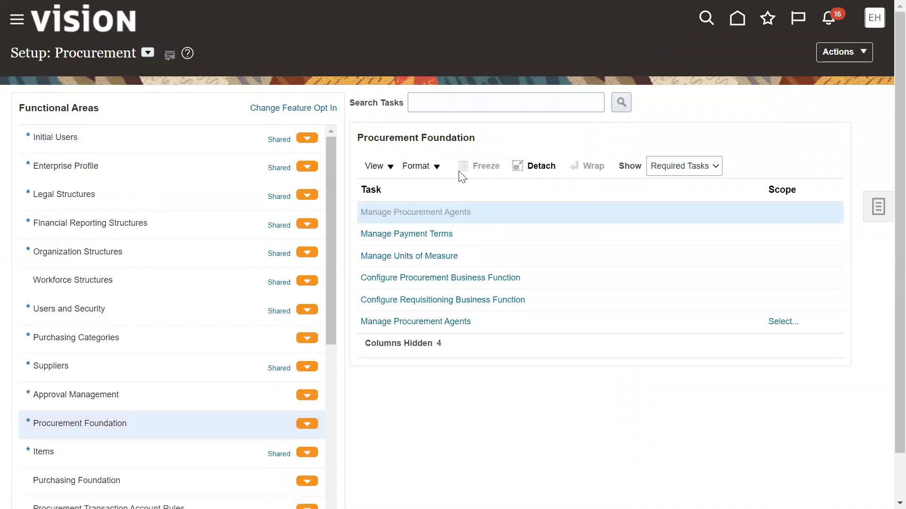
# Search the procurement agents by the employee's user name and by last name, review the agent entry, and close the page.
pyautogui.click(350, 150)
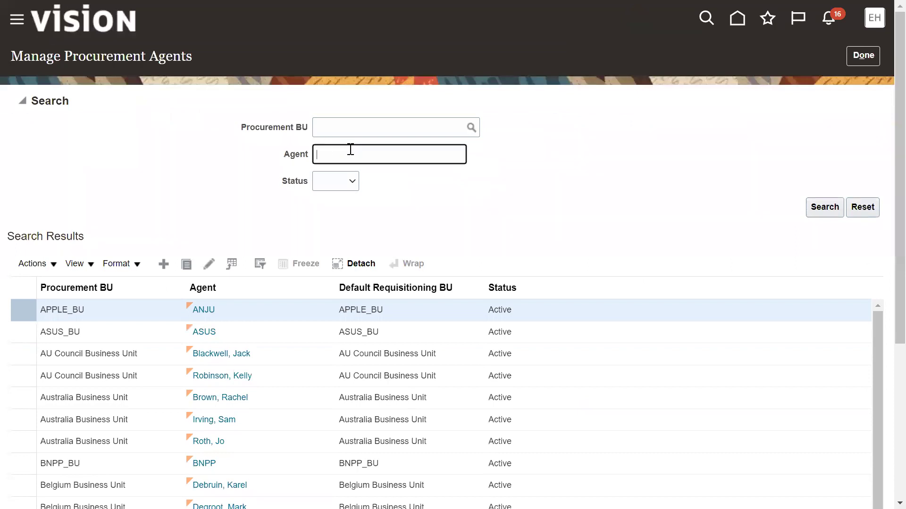
pyautogui.press('Return')
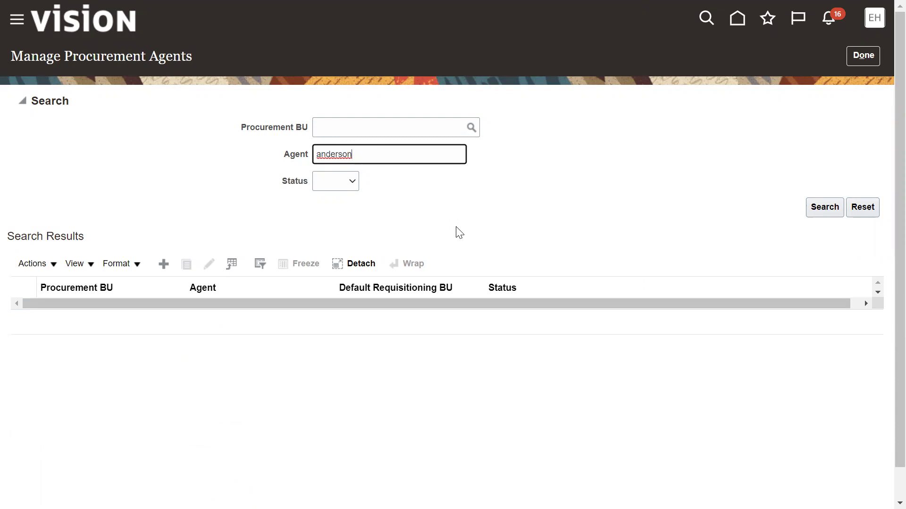
pyautogui.hotkey('ctrl', 'a')
pyautogui.write('mike')
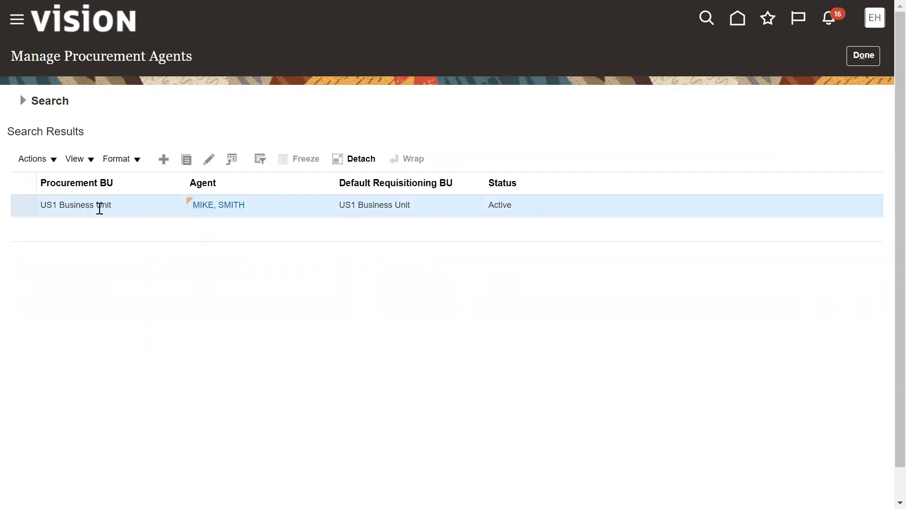
pyautogui.click(863, 56)
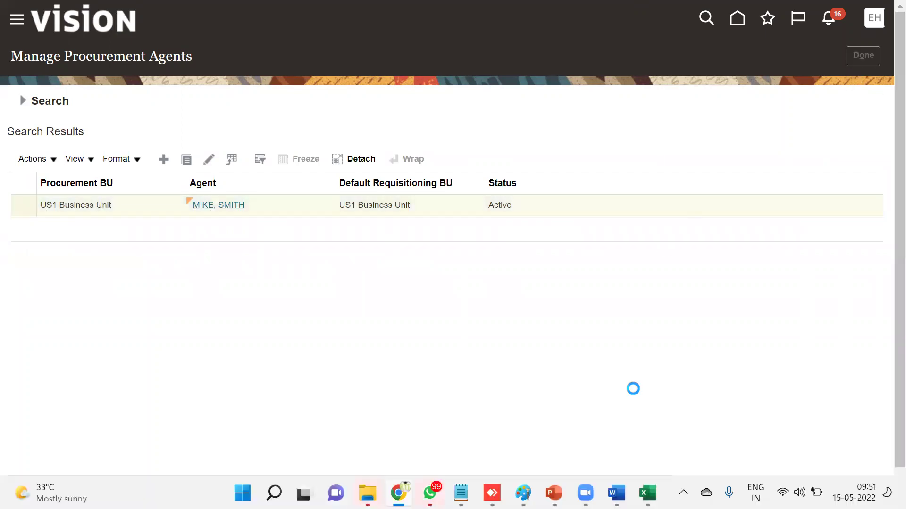
# Highlight the line "4.Add Data Access to User" in the Notepad task list and return to the Procurement setup browser window.
pyautogui.hotkey('alt', 'Tab')
pyautogui.moveTo(339, 142); pyautogui.dragTo(7, 144)
pyautogui.hotkey('alt', 'Tab')
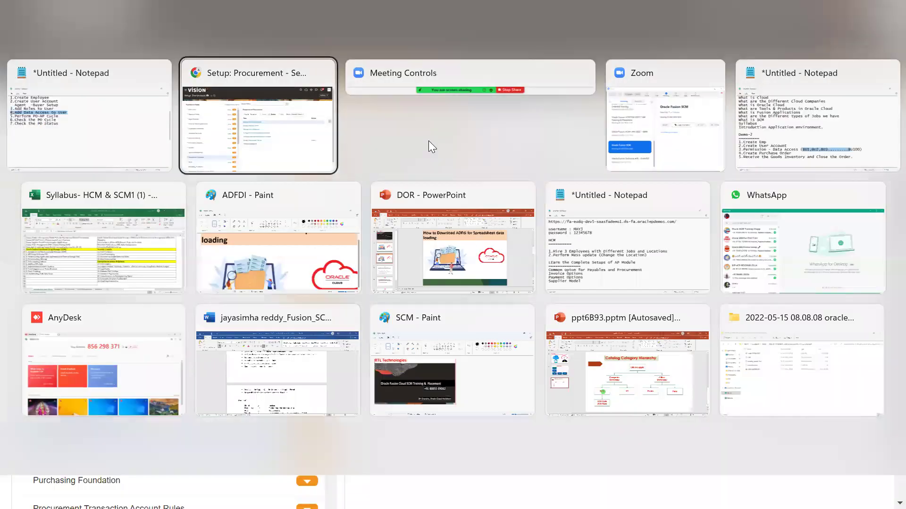
# Search the setup tasks for "data access" and choose Manage Business Unit Data Access for Users under Organization Structures.
pyautogui.click(512, 101)
pyautogui.click(519, 184)
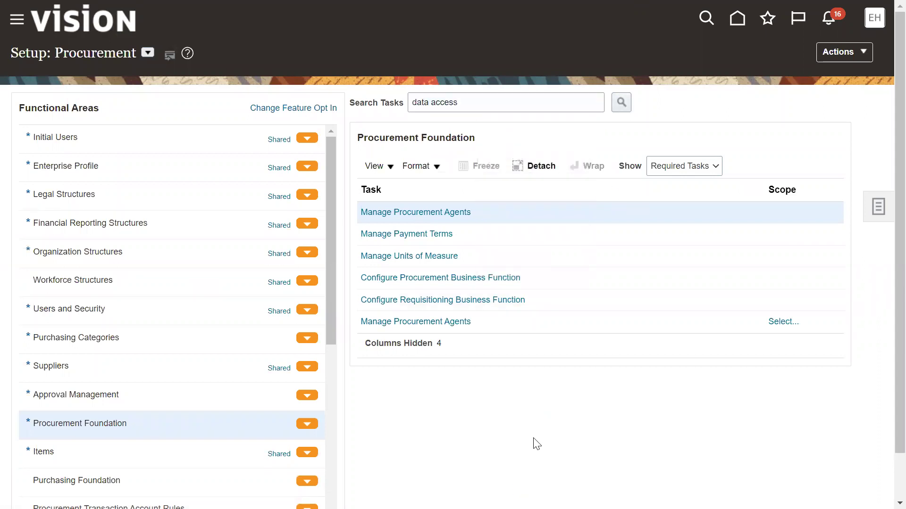
pyautogui.click(621, 102)
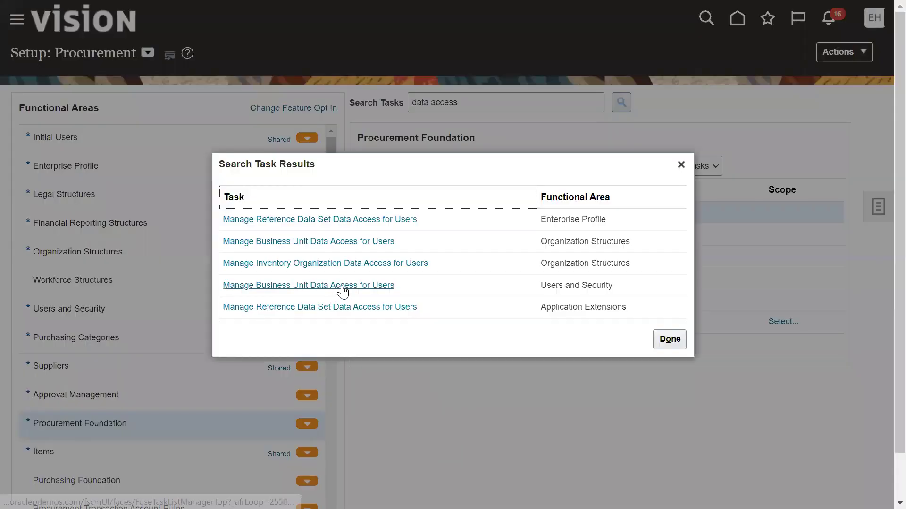
pyautogui.click(355, 242)
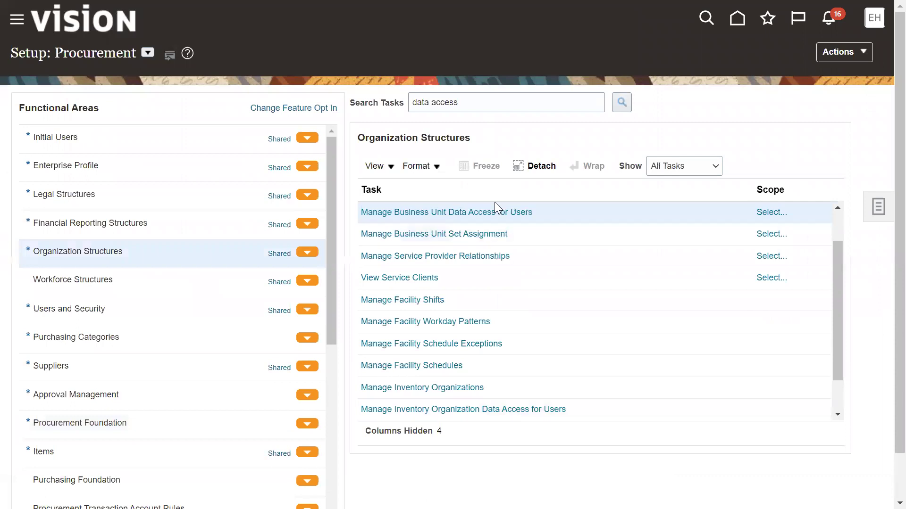
# Open the scope selection for Manage Business Unit Data Access for Users and choose to select and add a business unit.
pyautogui.click(778, 219)
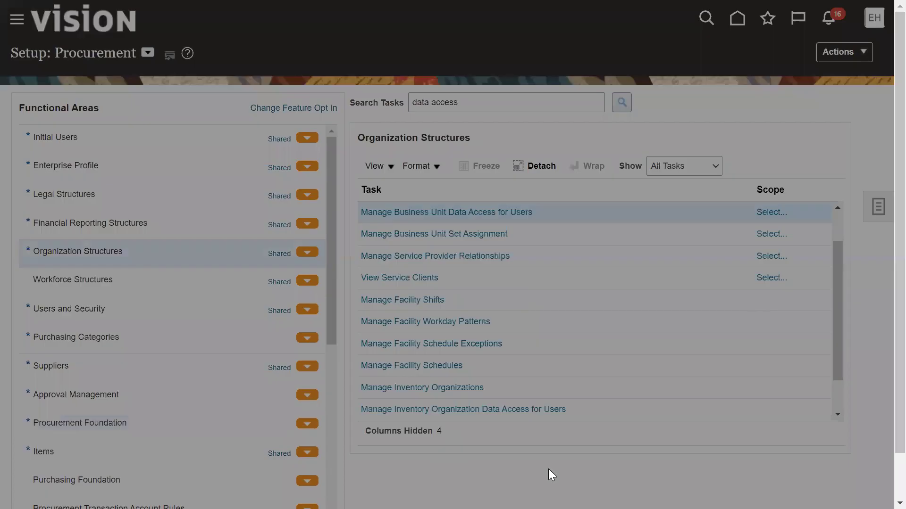
pyautogui.click(424, 280)
pyautogui.click(420, 317)
pyautogui.click(486, 306)
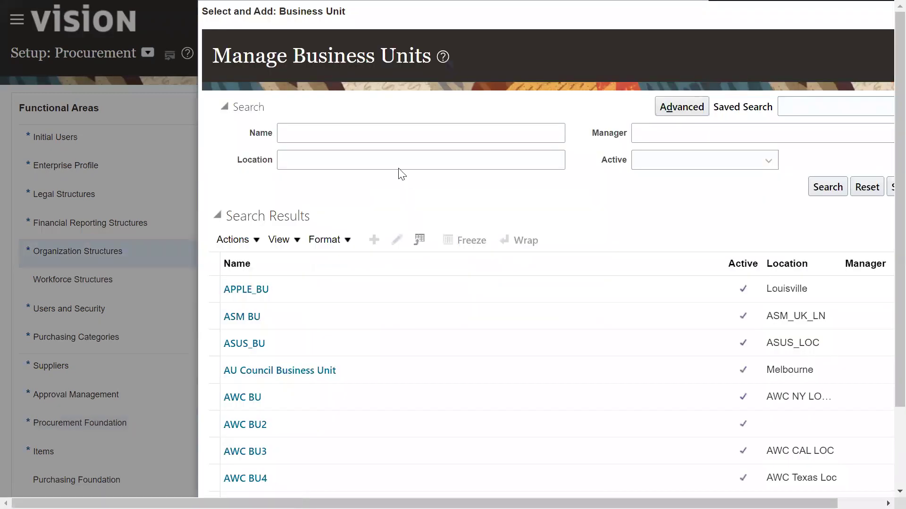
# Search the business units for "US1", select the matching unit as the scope, and proceed to the data access task.
pyautogui.click(394, 132)
pyautogui.write('US1')
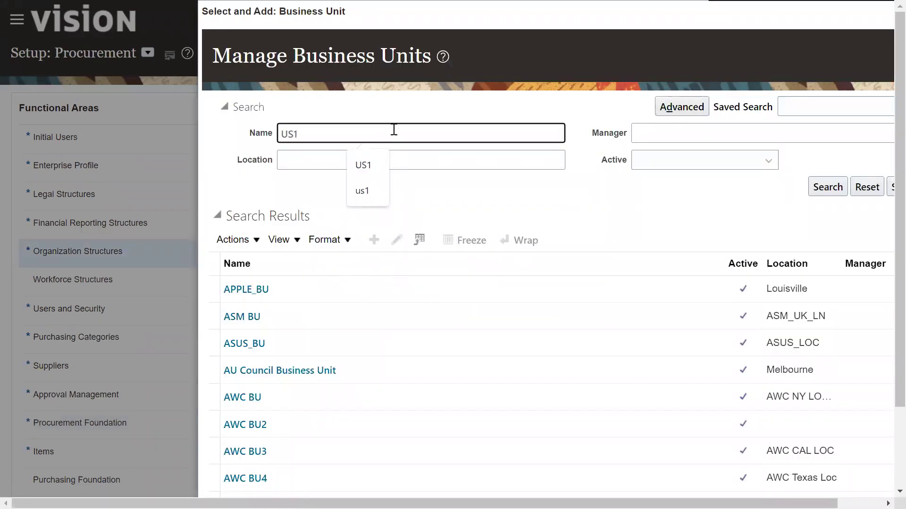
pyautogui.click(828, 187)
pyautogui.click(435, 304)
pyautogui.click(255, 475)
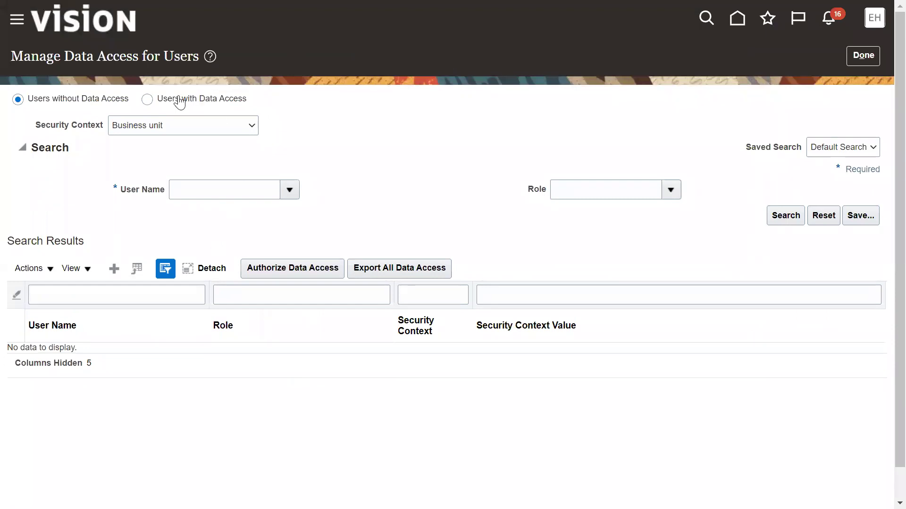
# Search Users with Data Access by the employee's user name, keeping Business unit as the security context.
pyautogui.click(180, 101)
pyautogui.click(202, 187)
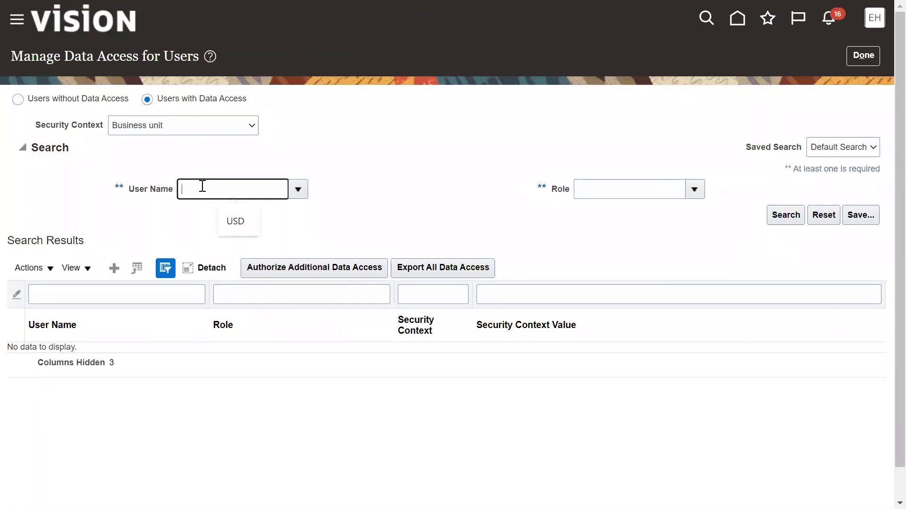
pyautogui.write('ANDERSON')
pyautogui.press('Tab')
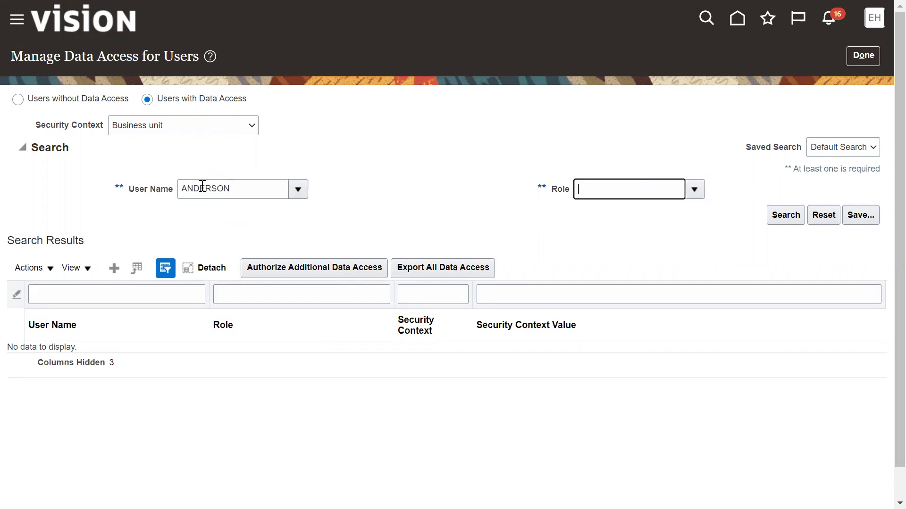
pyautogui.click(770, 217)
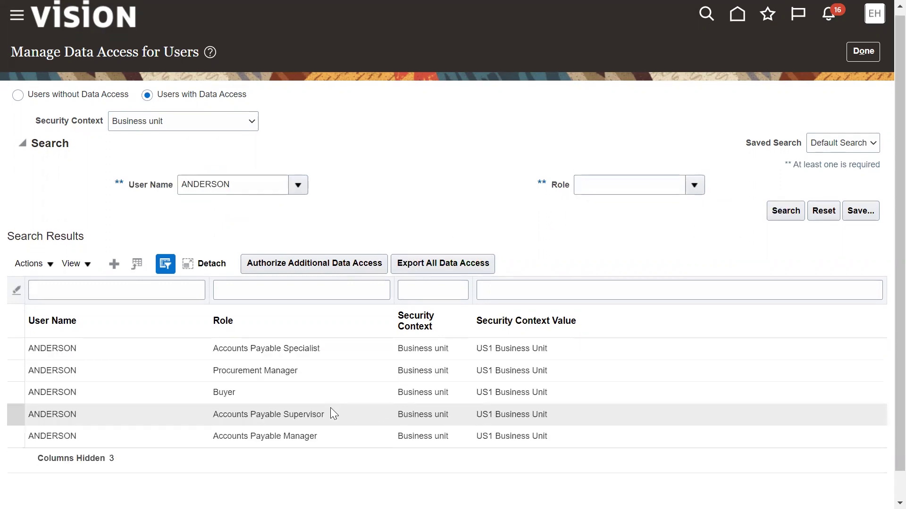
# Review the roles listed with business unit data access, and return to the Procurement setup.
pyautogui.scroll(-1, 330, 408)
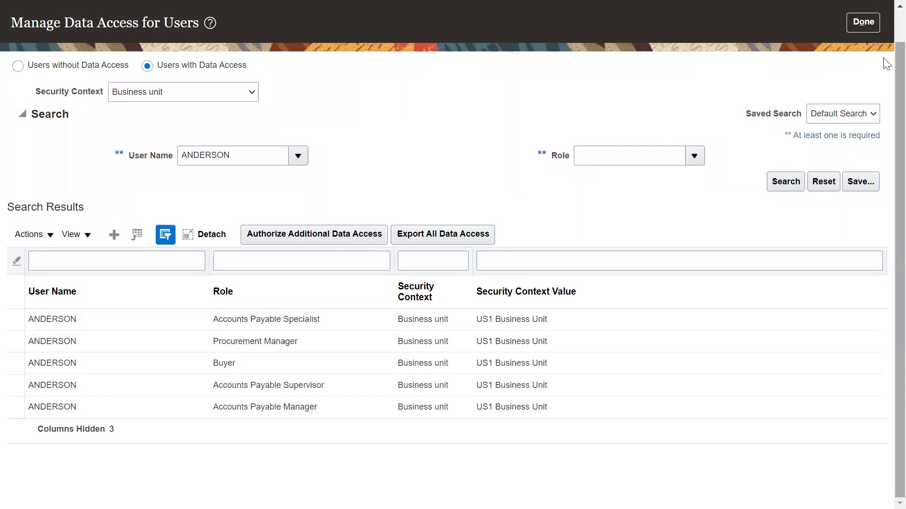
pyautogui.click(864, 21)
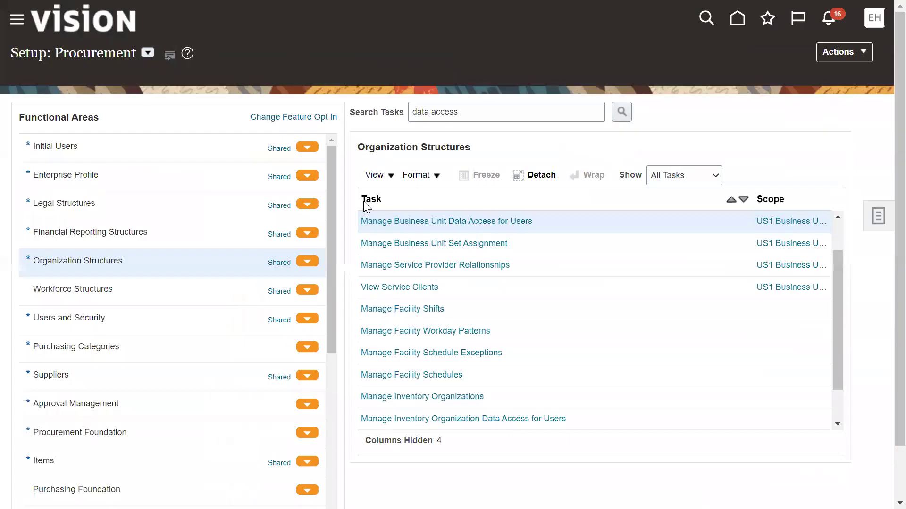
pyautogui.click(148, 54)
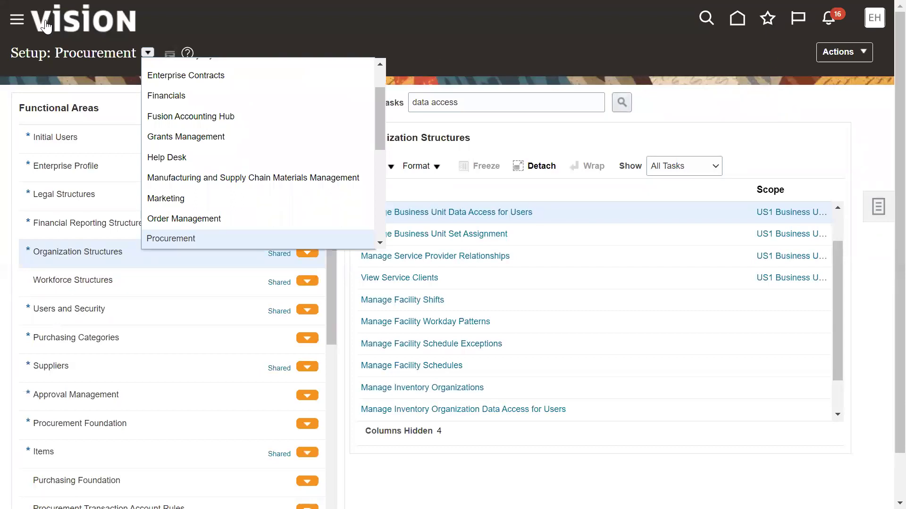
# Sign out of the current account and sign in with the employee's saved user name and password.
pyautogui.click(874, 18)
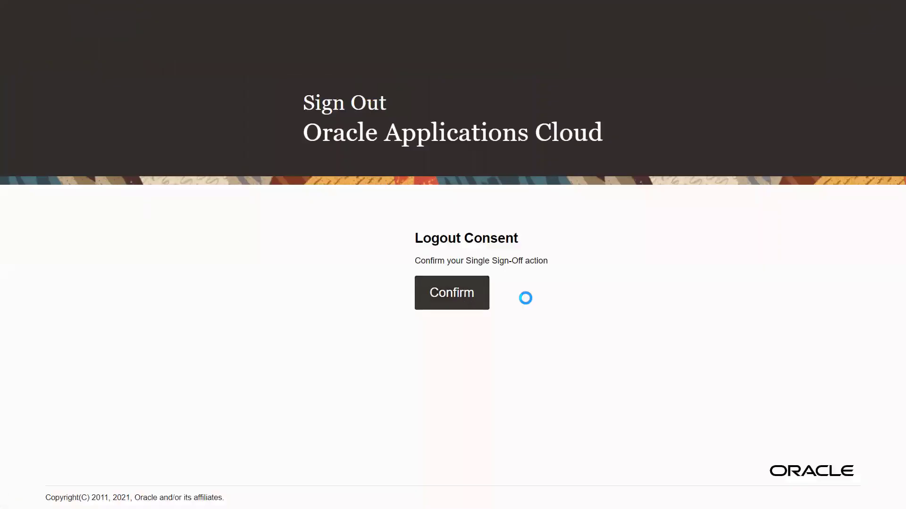
pyautogui.click(467, 250)
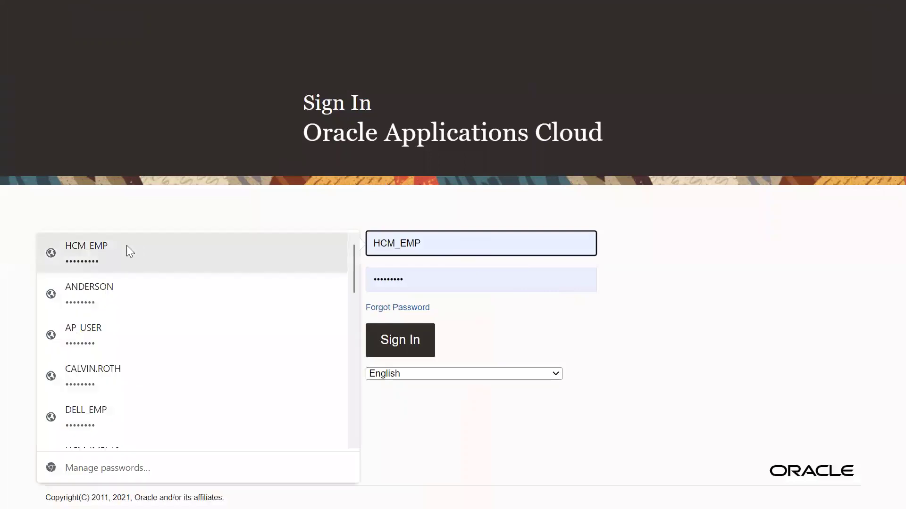
pyautogui.click(110, 294)
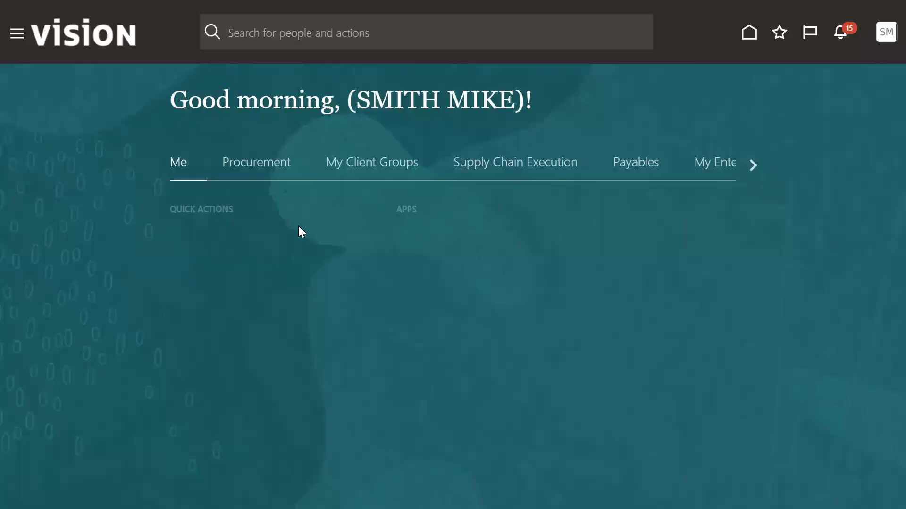
# Open Purchase Orders under Procurement and start creating a new order.
pyautogui.click(567, 183)
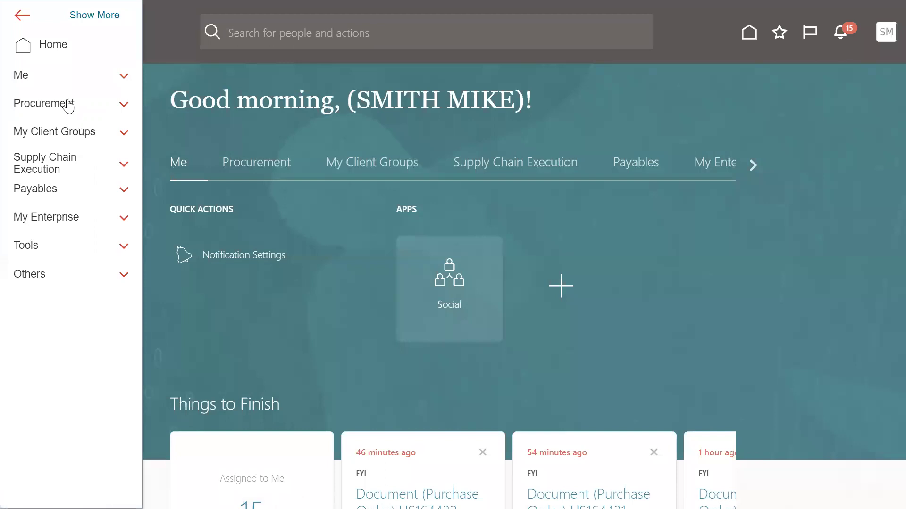
pyautogui.click(66, 103)
pyautogui.click(72, 159)
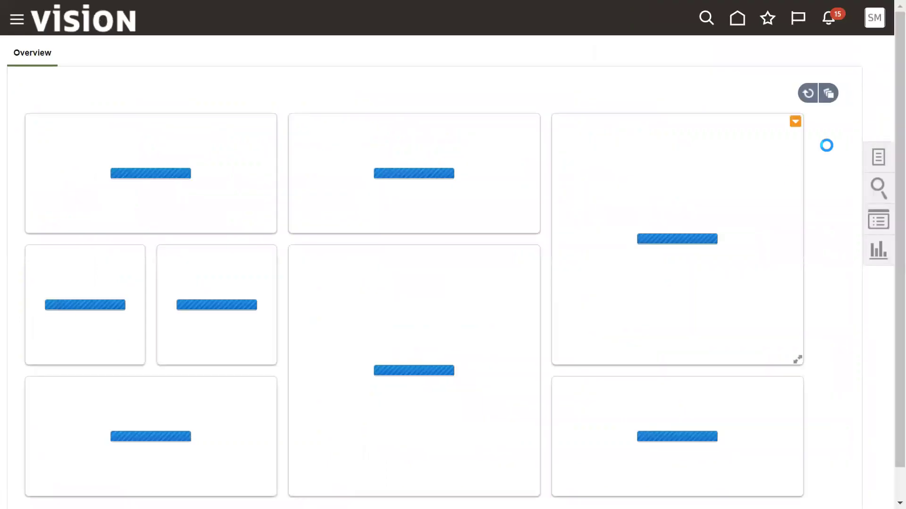
pyautogui.click(870, 164)
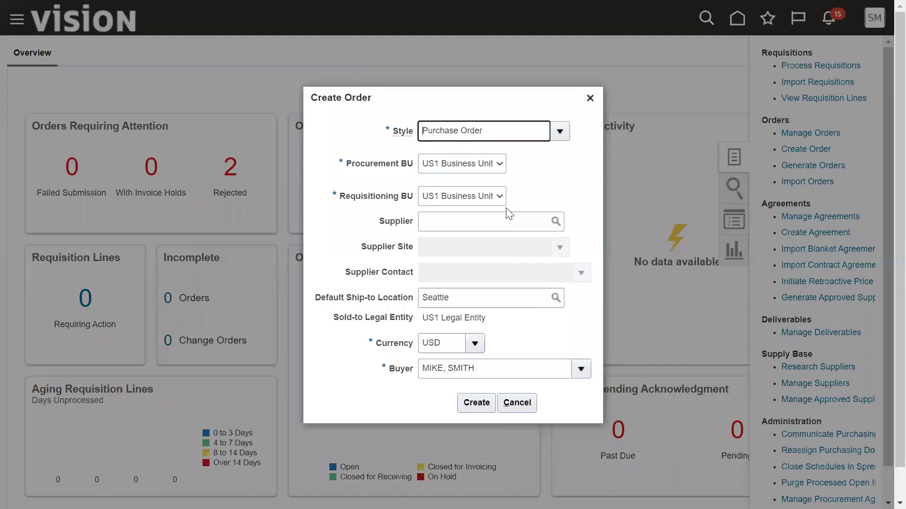
# Create the purchase order with Advanced Corp as the supplier, and copy the new order's number.
pyautogui.click(454, 223)
pyautogui.write('Adva')
pyautogui.click(434, 244)
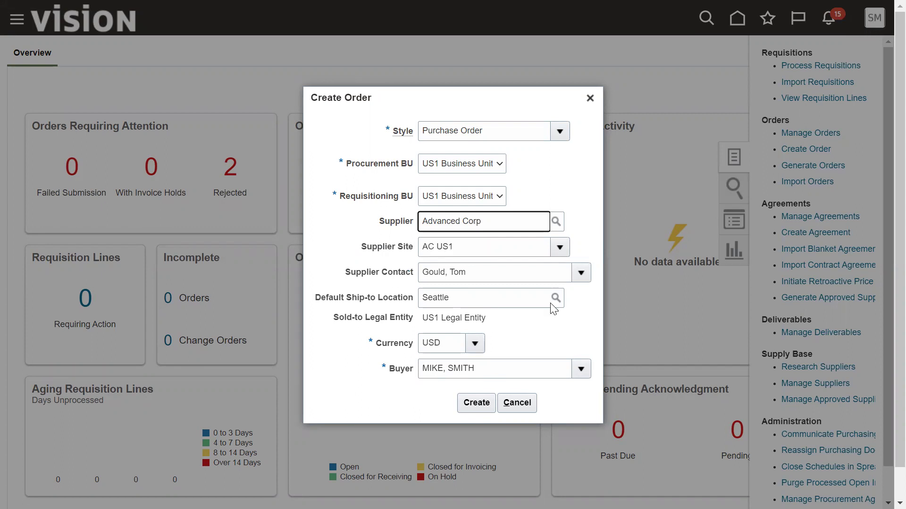
pyautogui.click(475, 401)
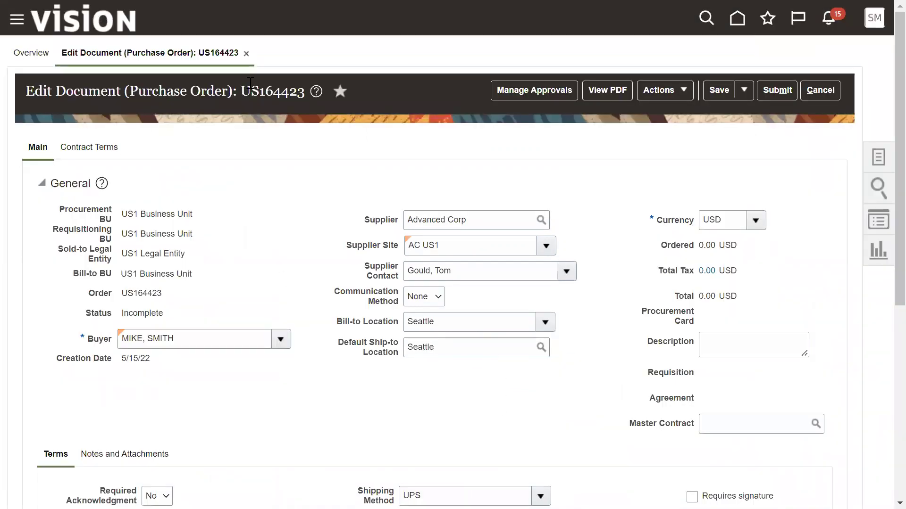
pyautogui.moveTo(244, 90); pyautogui.dragTo(307, 95)
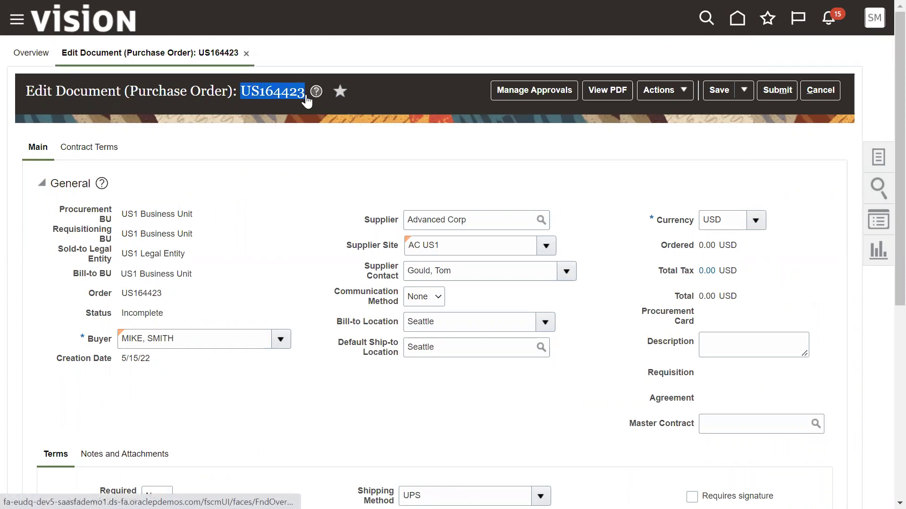
pyautogui.hotkey('ctrl', 'c')
# Add an order line for item AS88002, Power Server Series 300, with quantity 5 and base price 20.
pyautogui.scroll(-6, 189, 264)
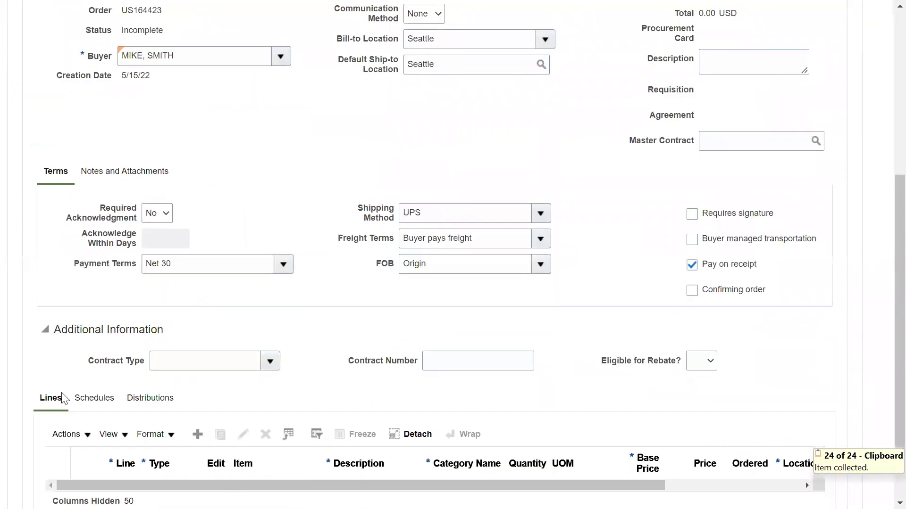
pyautogui.scroll(-1, 74, 391)
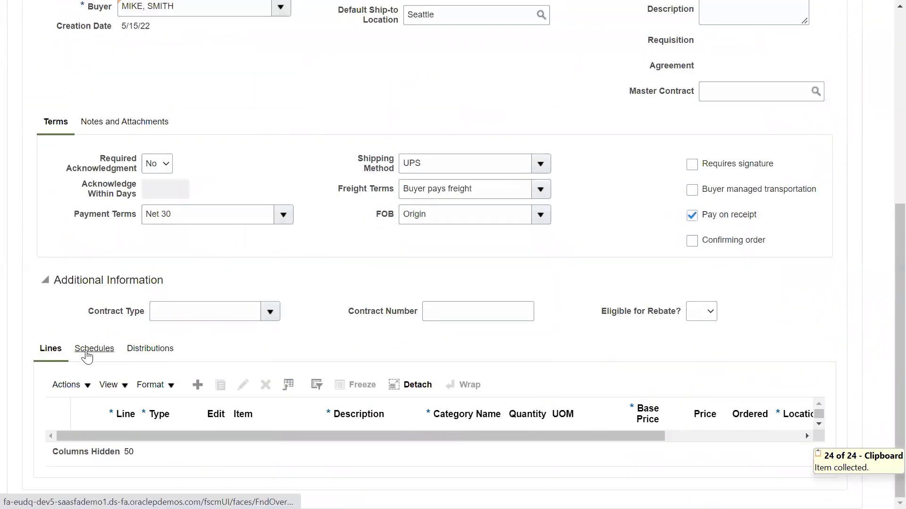
pyautogui.click(198, 385)
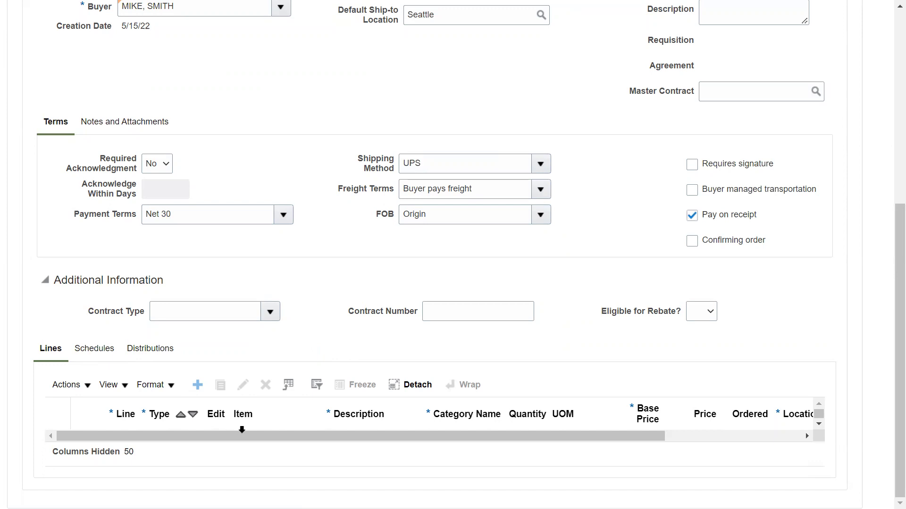
pyautogui.click(248, 445)
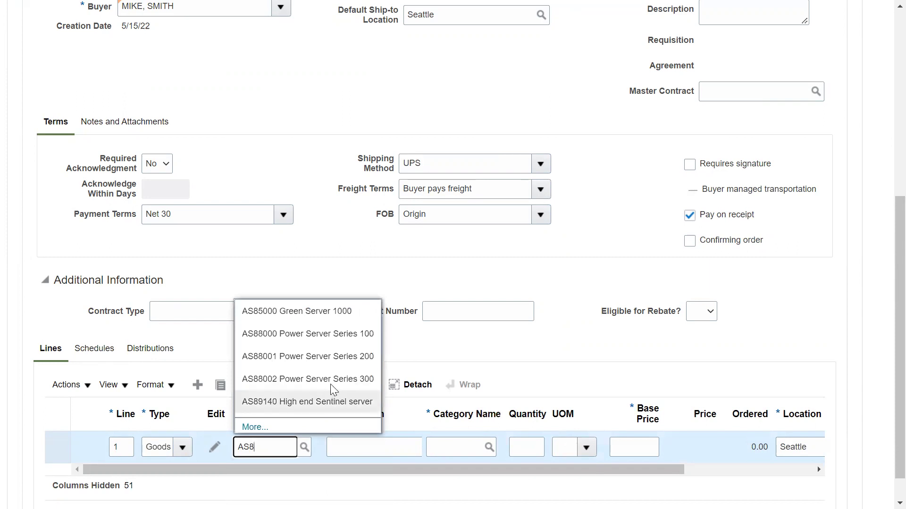
pyautogui.click(307, 380)
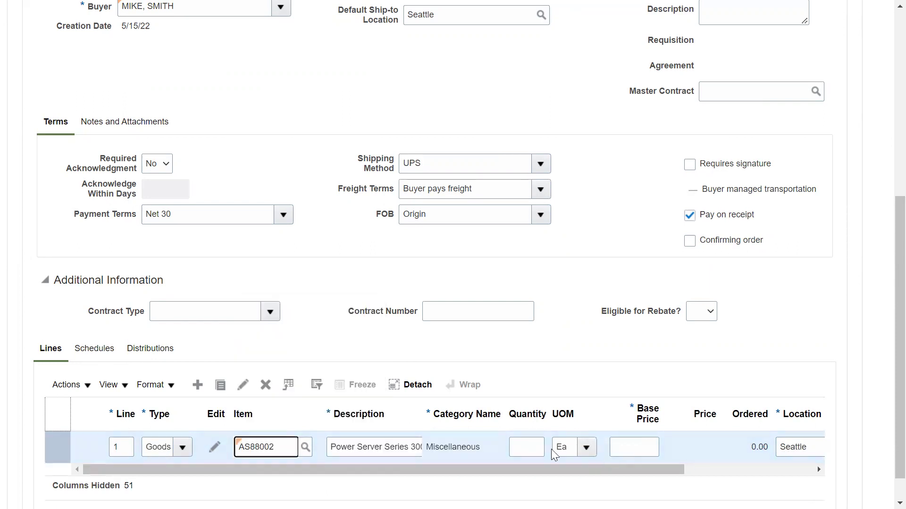
pyautogui.click(529, 446)
pyautogui.write('5')
pyautogui.click(642, 449)
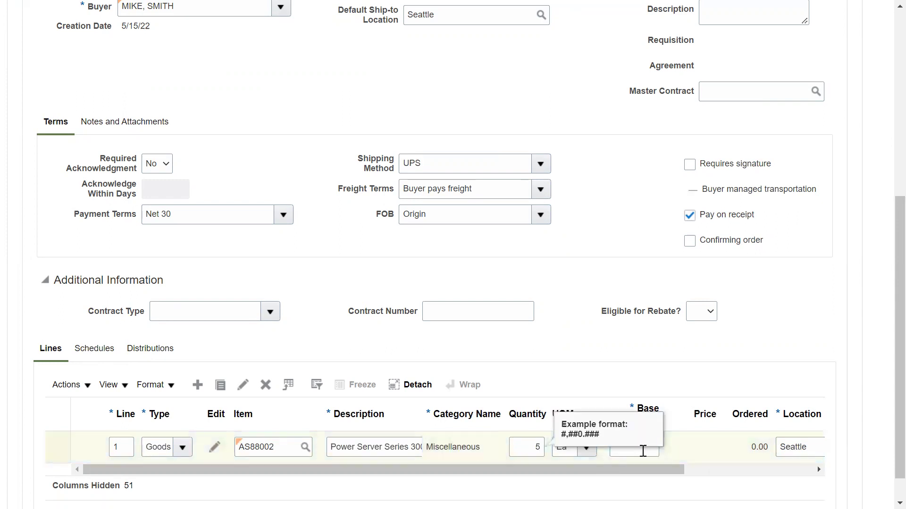
pyautogui.write('20')
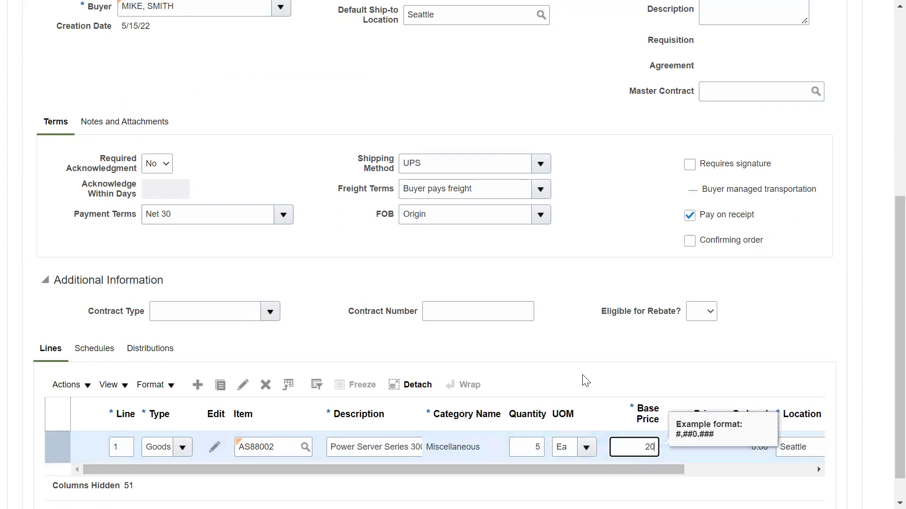
# In the line's schedule, set the requested delivery date to 5/25/22 and the promised delivery date to 5/23/22.
pyautogui.click(88, 360)
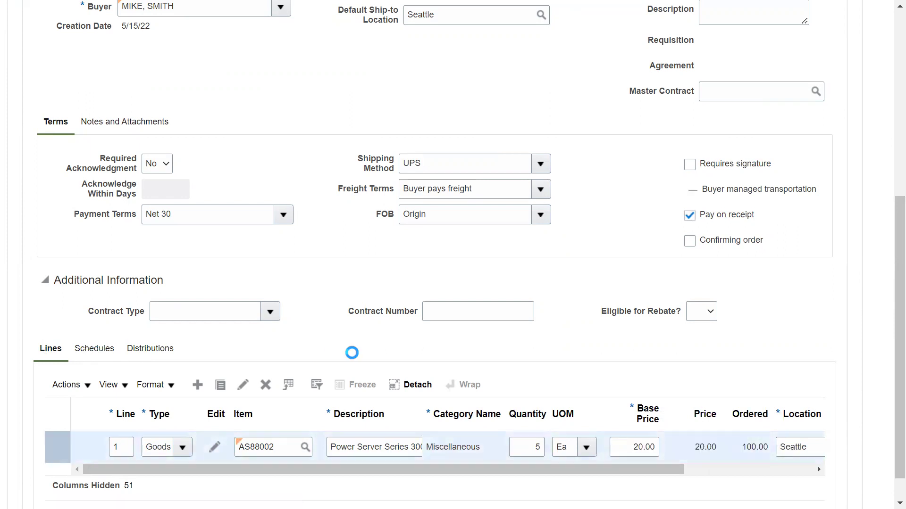
pyautogui.scroll(-1, 589, 412)
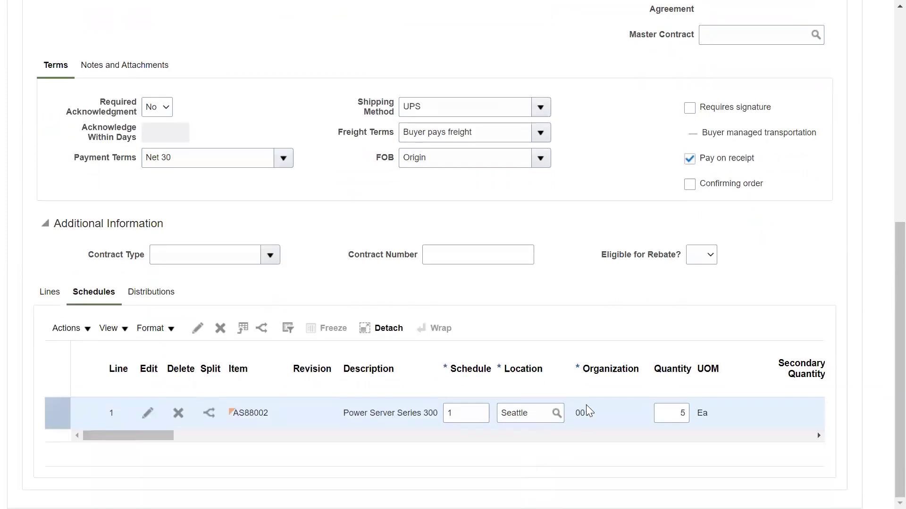
pyautogui.doubleClick(584, 413)
pyautogui.moveTo(160, 446); pyautogui.dragTo(252, 449)
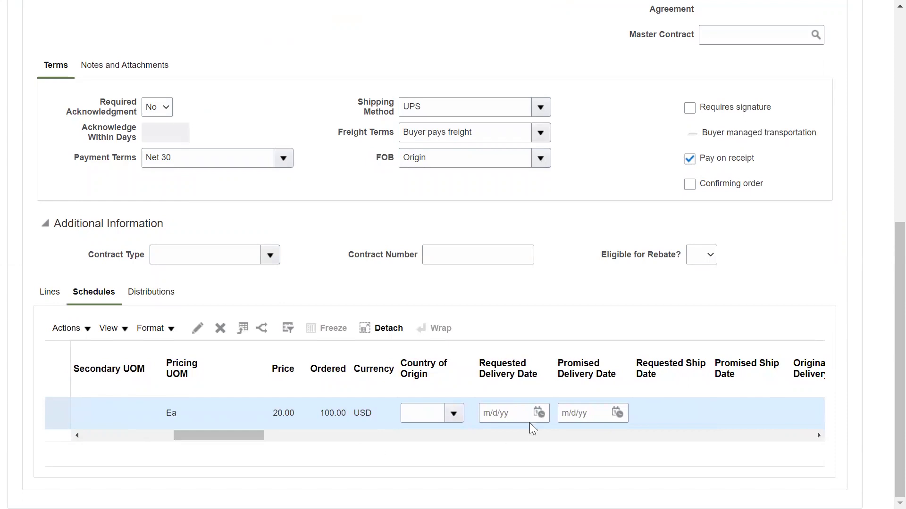
pyautogui.click(539, 413)
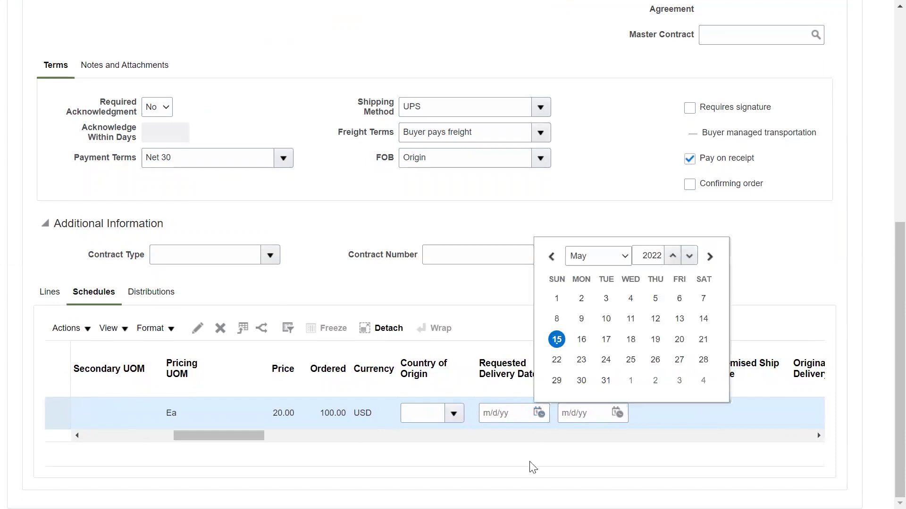
pyautogui.click(631, 360)
pyautogui.click(617, 414)
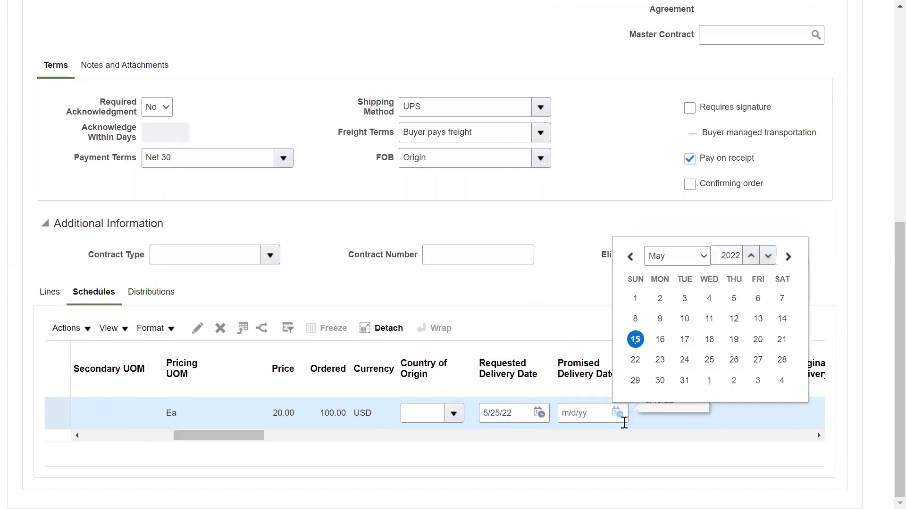
pyautogui.click(662, 360)
# Save the purchase order and check its line details and the order total including tax.
pyautogui.scroll(8, 612, 281)
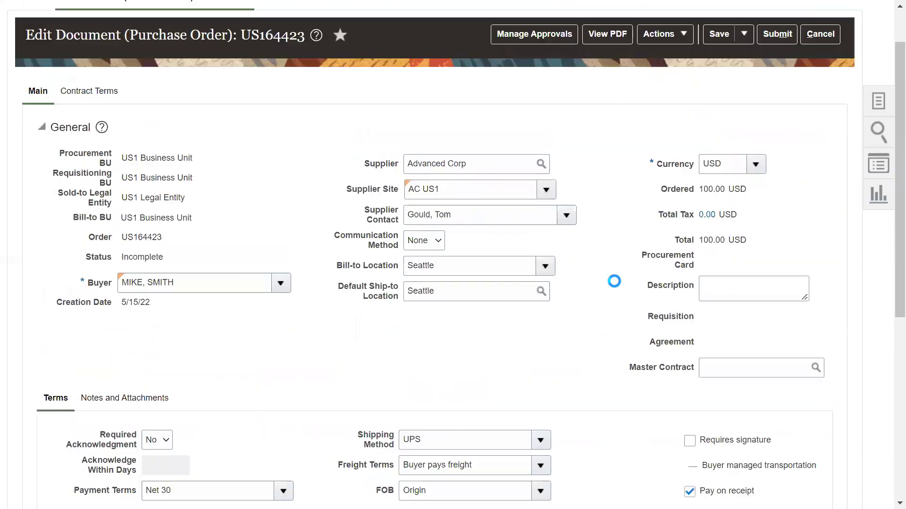
pyautogui.scroll(2, 727, 140)
pyautogui.click(713, 90)
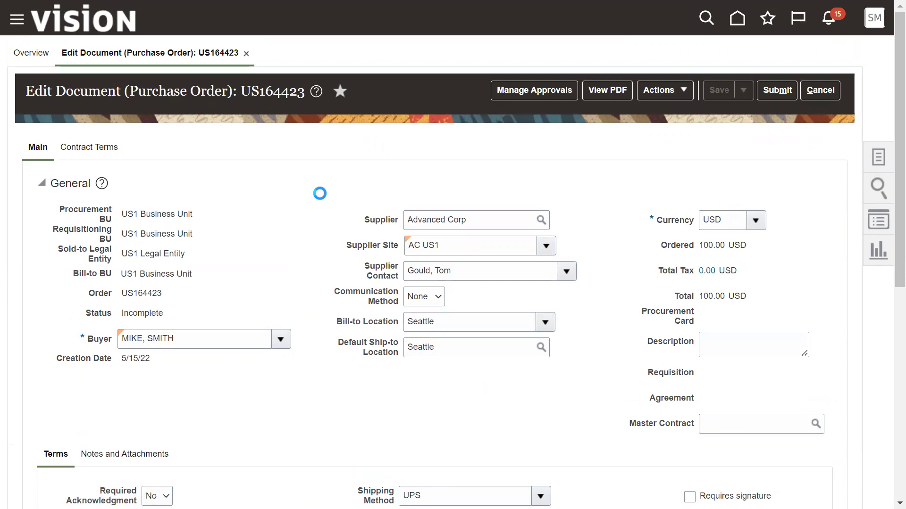
pyautogui.scroll(-8, 379, 241)
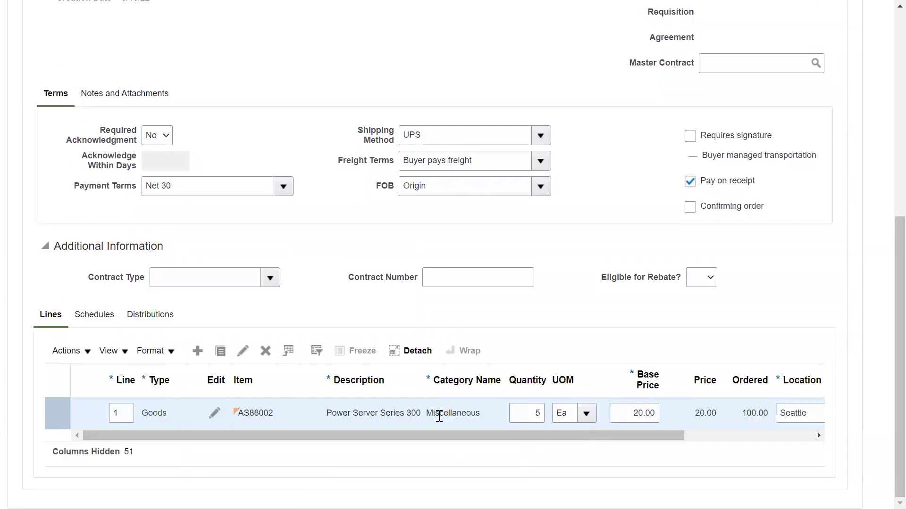
pyautogui.scroll(6, 847, 292)
pyautogui.moveTo(700, 166); pyautogui.dragTo(721, 219)
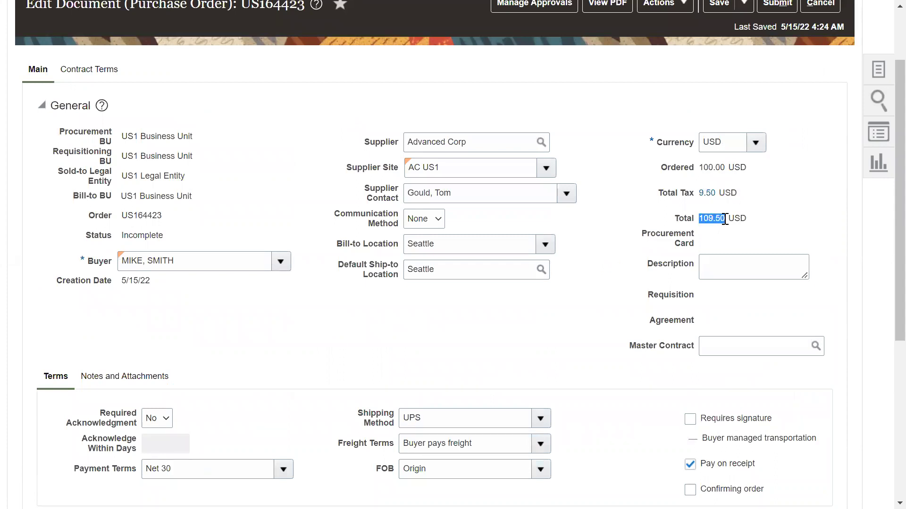
pyautogui.scroll(2, 611, 317)
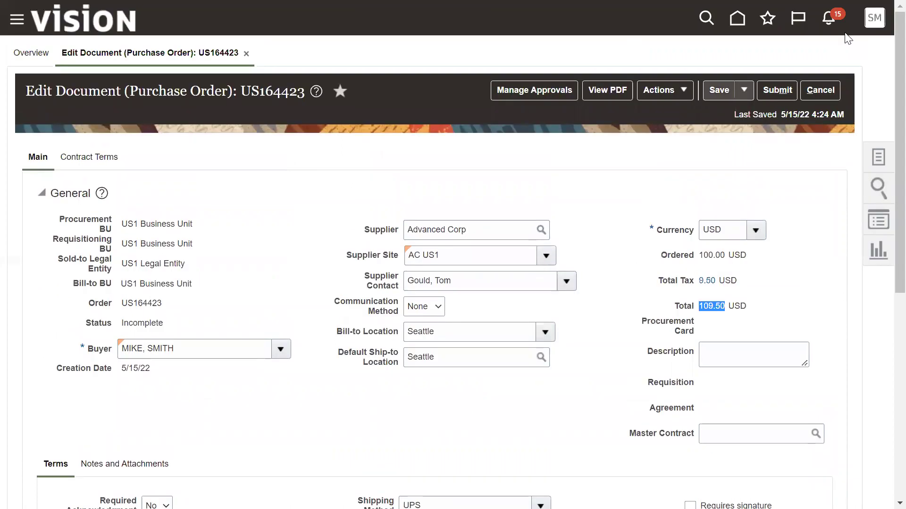
# Inspect the Serial Terms Approval participant in the order's approval flow, and submit the purchase order for approval.
pyautogui.click(546, 92)
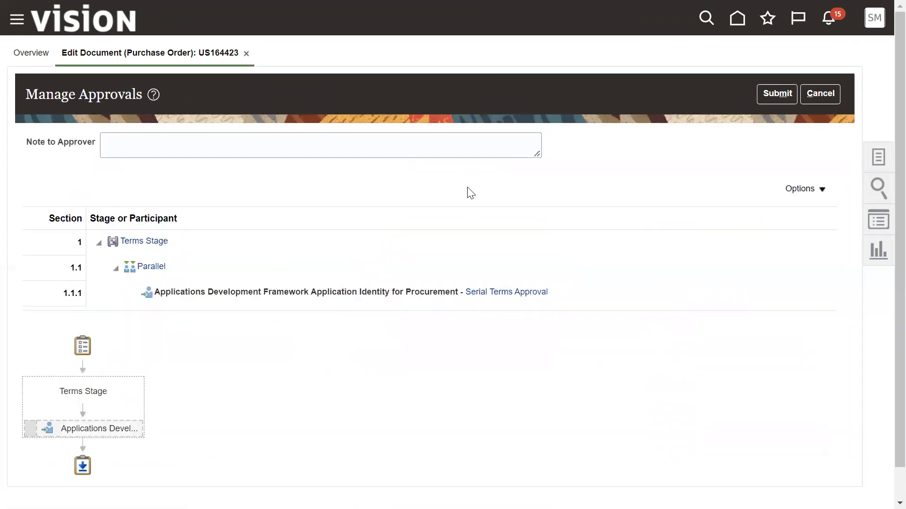
pyautogui.click(173, 294)
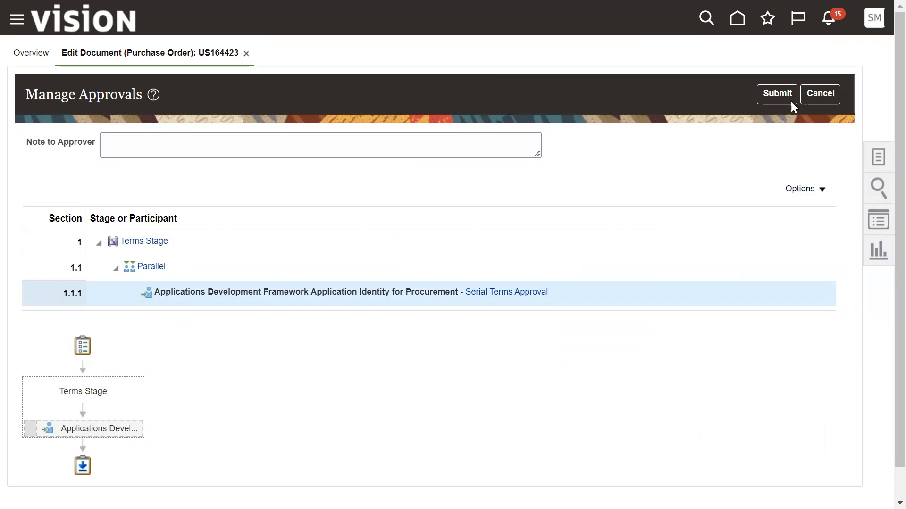
pyautogui.click(777, 94)
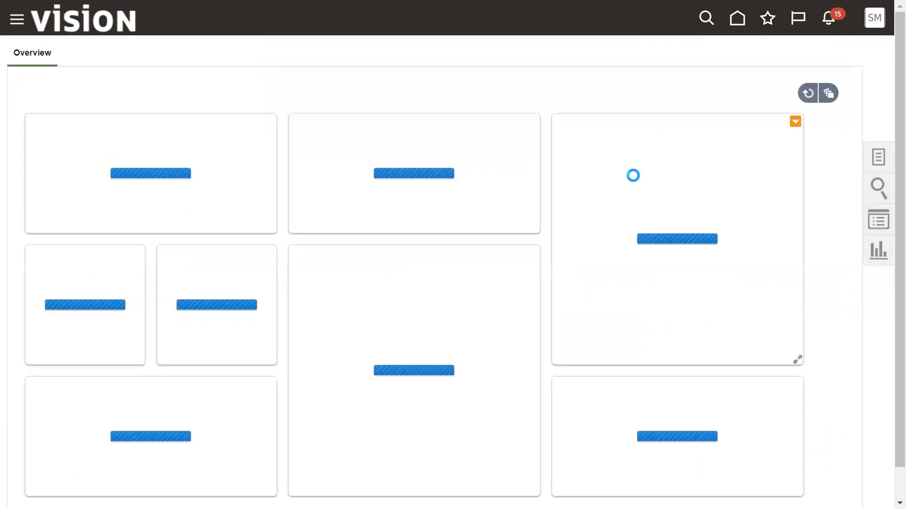
pyautogui.click(572, 150)
# Open Manage Orders and search for the submitted purchase order by its copied number to check its status.
pyautogui.click(875, 155)
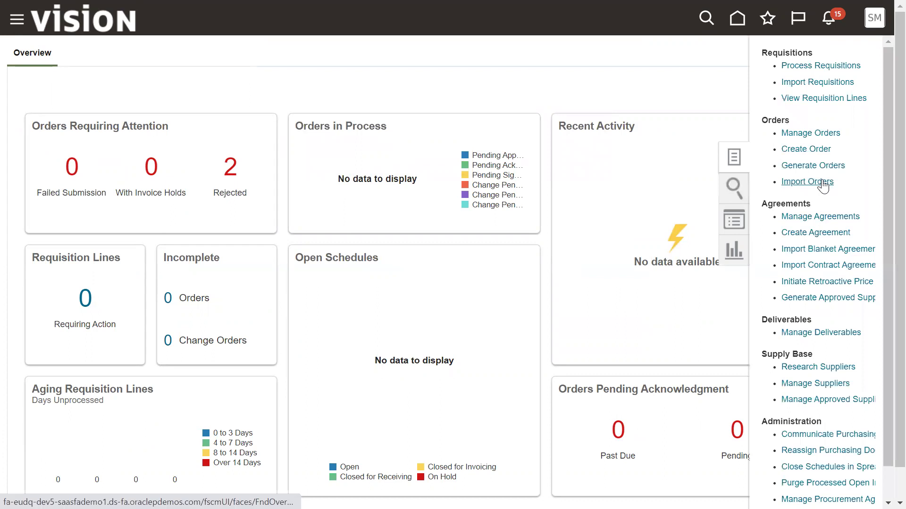
pyautogui.click(814, 133)
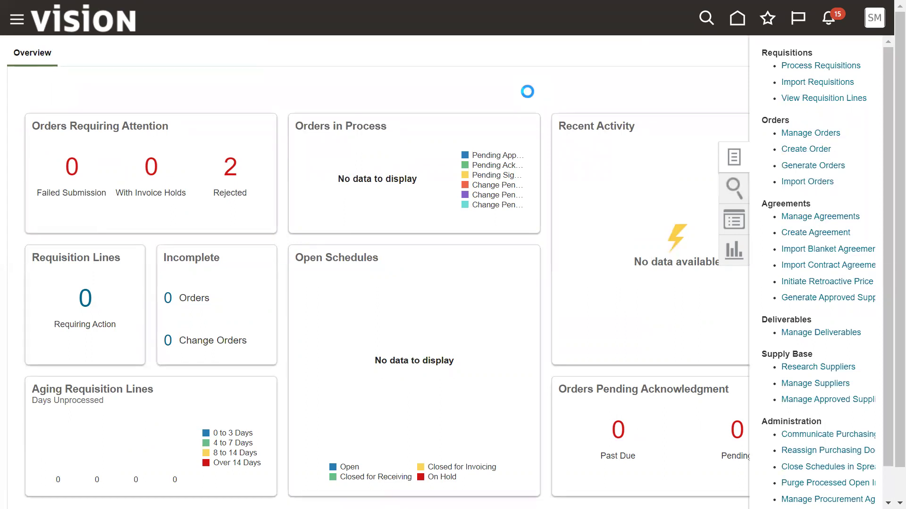
pyautogui.click(661, 225)
pyautogui.rightClick(661, 225)
pyautogui.click(685, 335)
pyautogui.click(725, 326)
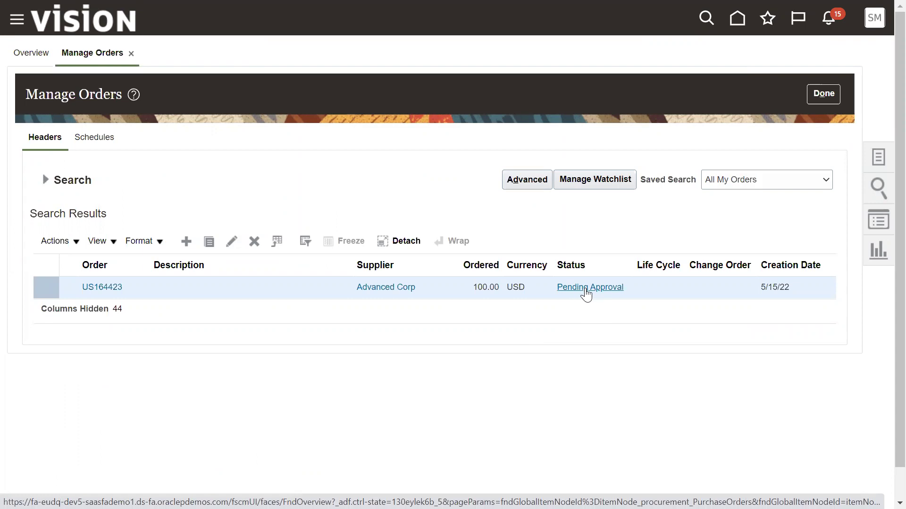
# Repeat the order search to refresh the purchase order's status, and review the ordered amount in its order life cycle.
pyautogui.click(45, 180)
pyautogui.click(726, 330)
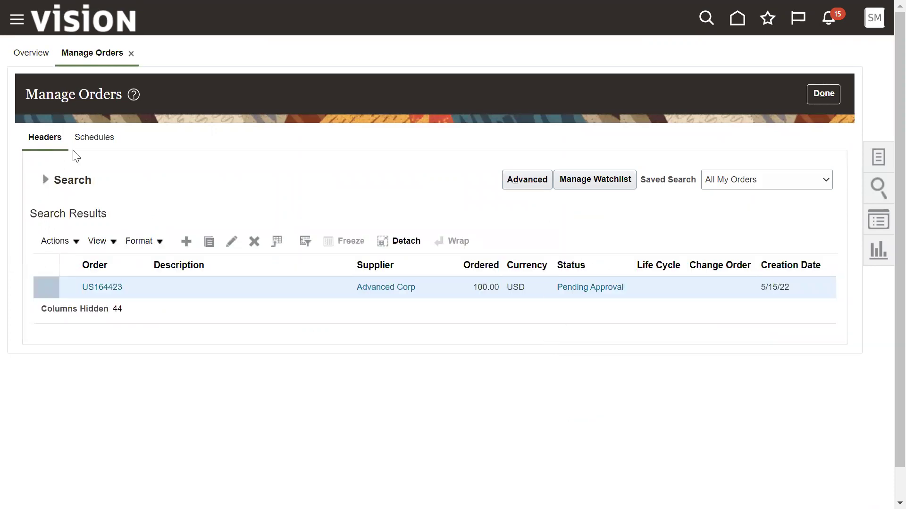
pyautogui.click(48, 179)
pyautogui.click(740, 329)
pyautogui.click(45, 180)
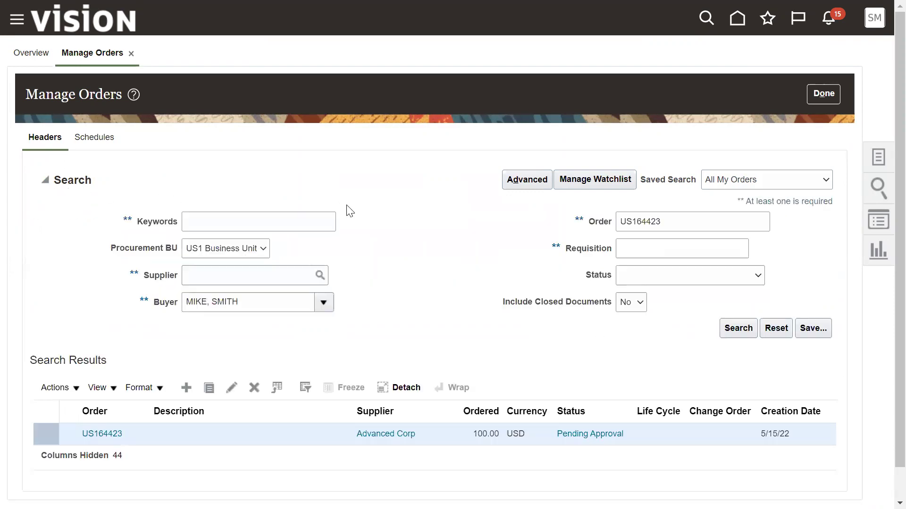
pyautogui.click(735, 328)
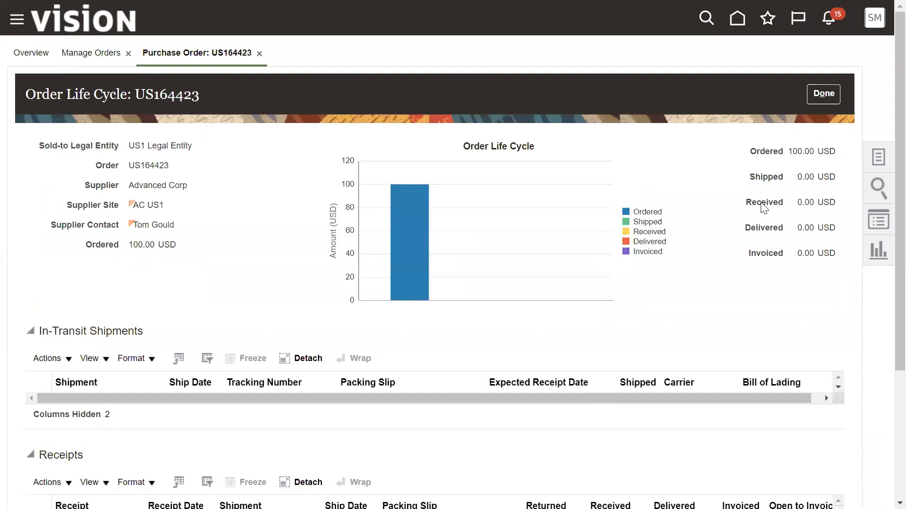
pyautogui.moveTo(752, 155); pyautogui.dragTo(784, 153)
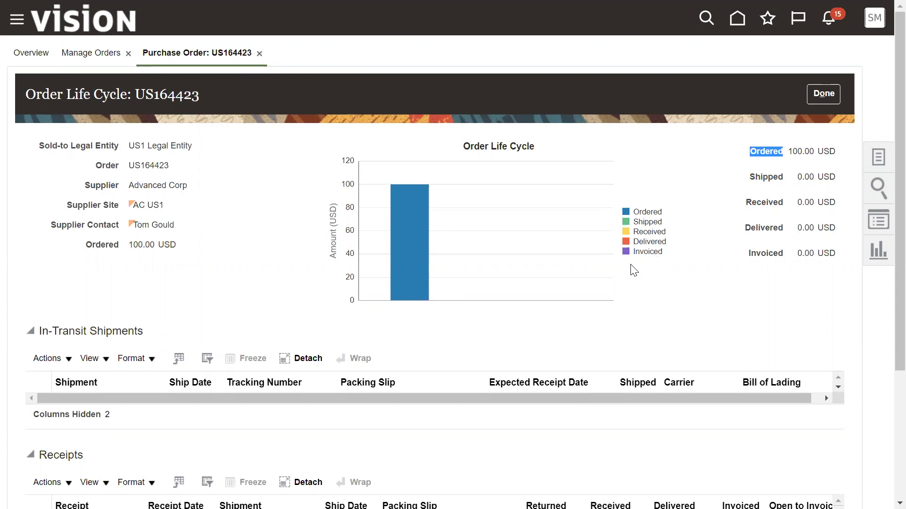
# Copy the purchase order number from the order life cycle and open Inventory Management under Supply Chain Execution.
pyautogui.moveTo(129, 165); pyautogui.dragTo(168, 165)
pyautogui.rightClick(162, 164)
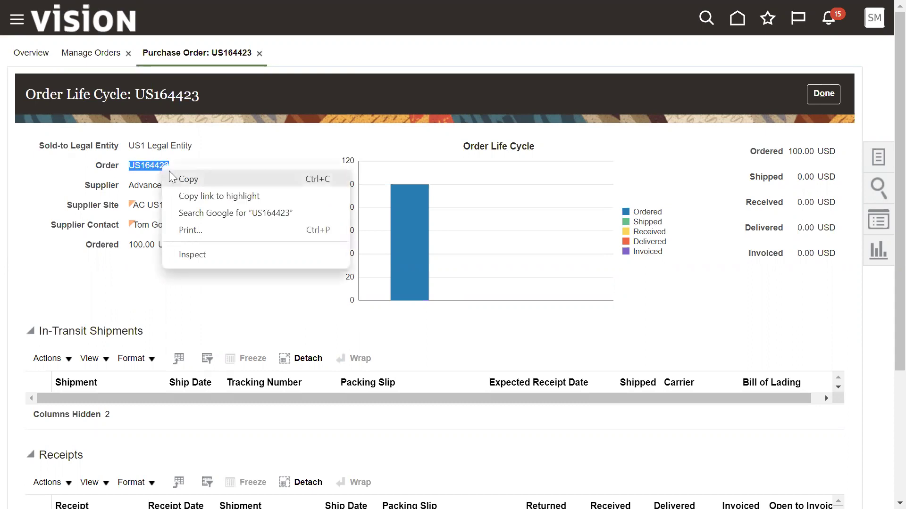
pyautogui.click(194, 177)
pyautogui.click(17, 19)
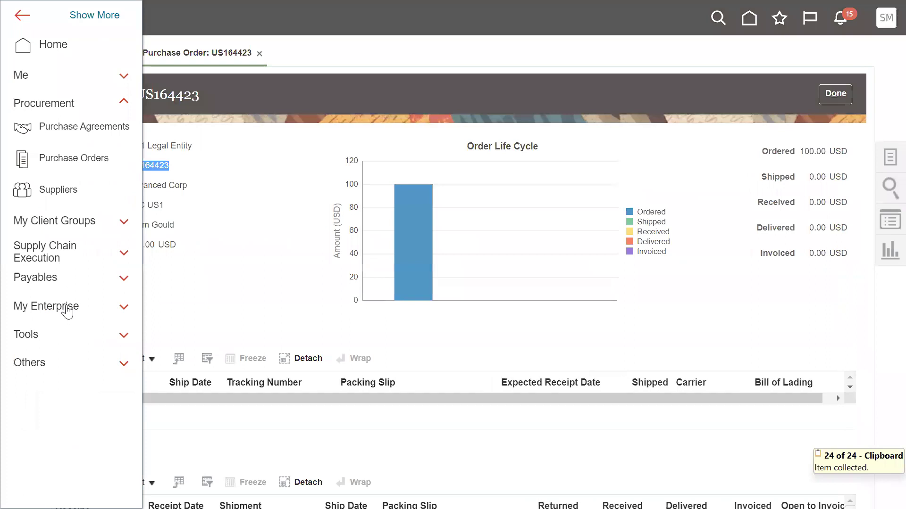
pyautogui.click(77, 245)
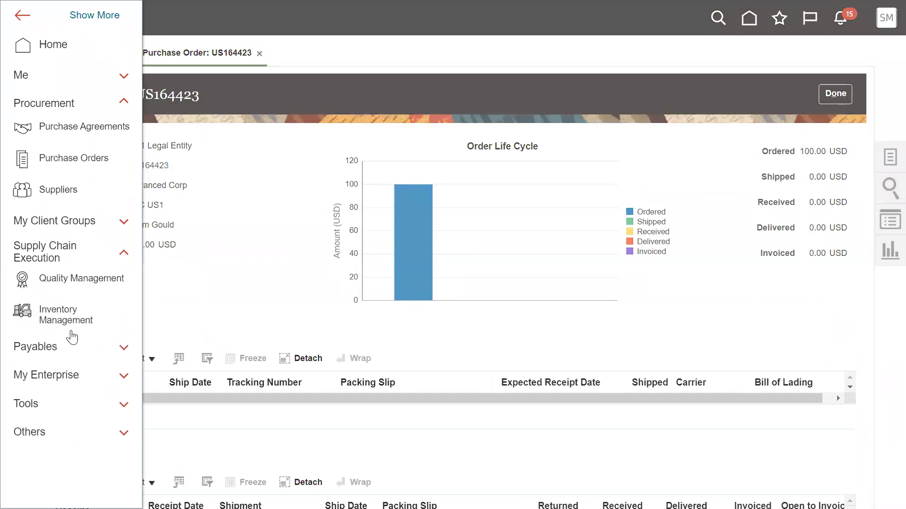
pyautogui.click(65, 316)
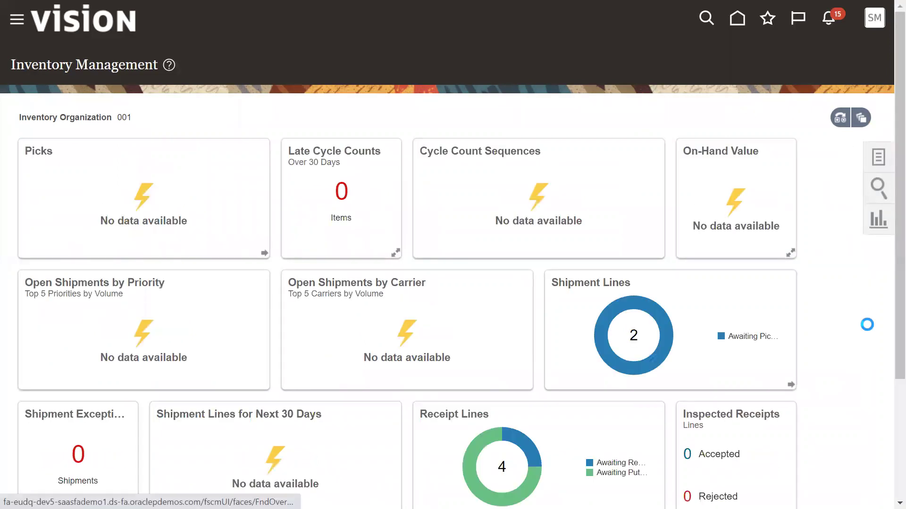
# Open Receive Expected Shipments from the Receipts tasks and search for the copied purchase order number.
pyautogui.click(877, 157)
pyautogui.click(838, 52)
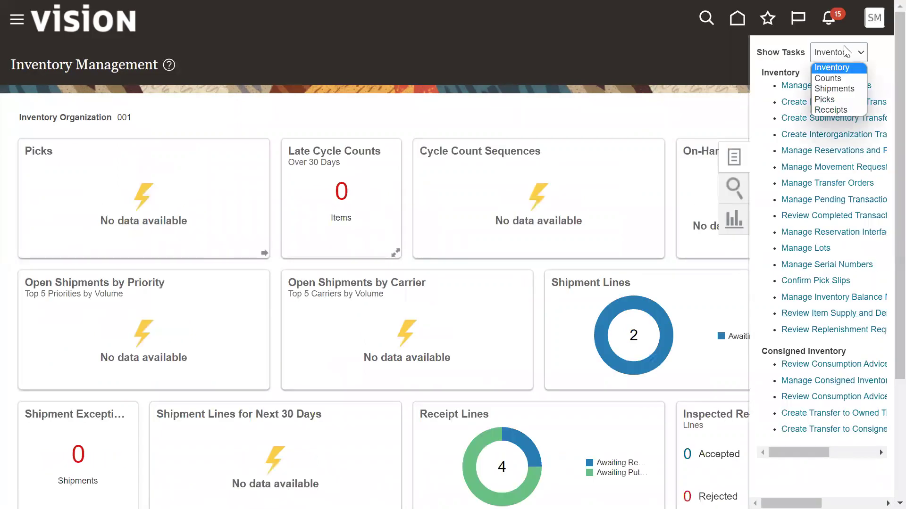
pyautogui.click(840, 110)
pyautogui.click(812, 88)
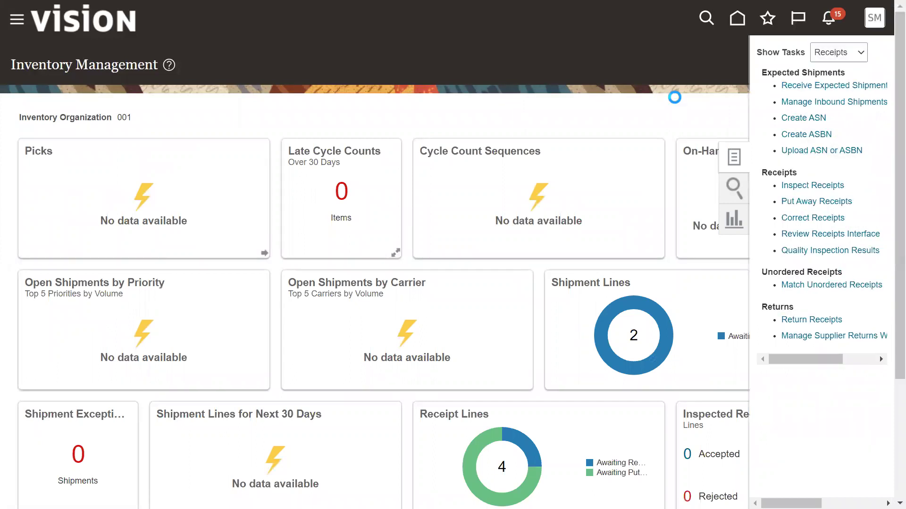
pyautogui.click(196, 167)
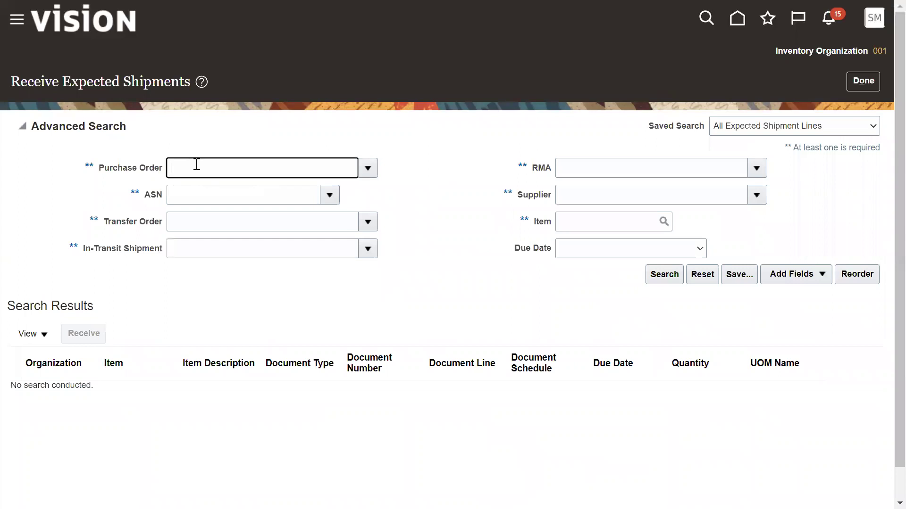
pyautogui.rightClick(196, 167)
pyautogui.click(245, 280)
pyautogui.click(666, 278)
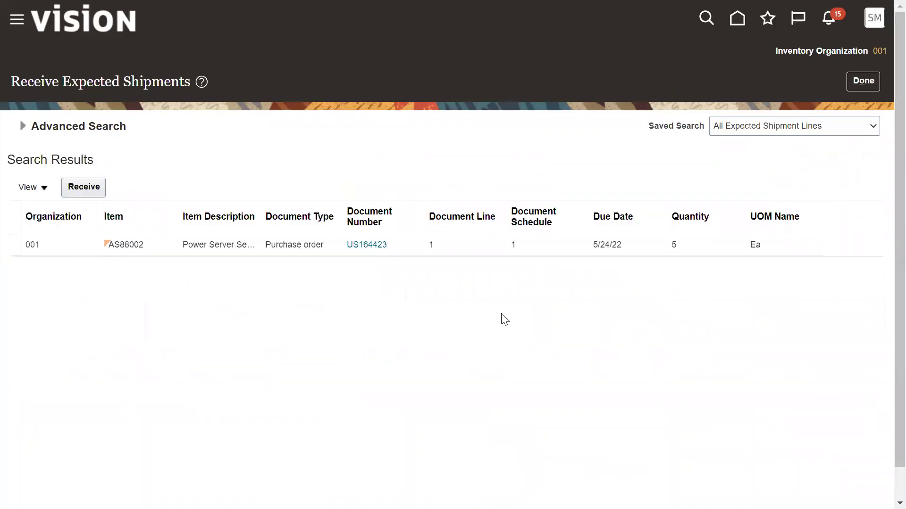
# Receive the AS88002 line with its full receipt quantity into the Stores subinventory, and try to create the receipt.
pyautogui.click(69, 247)
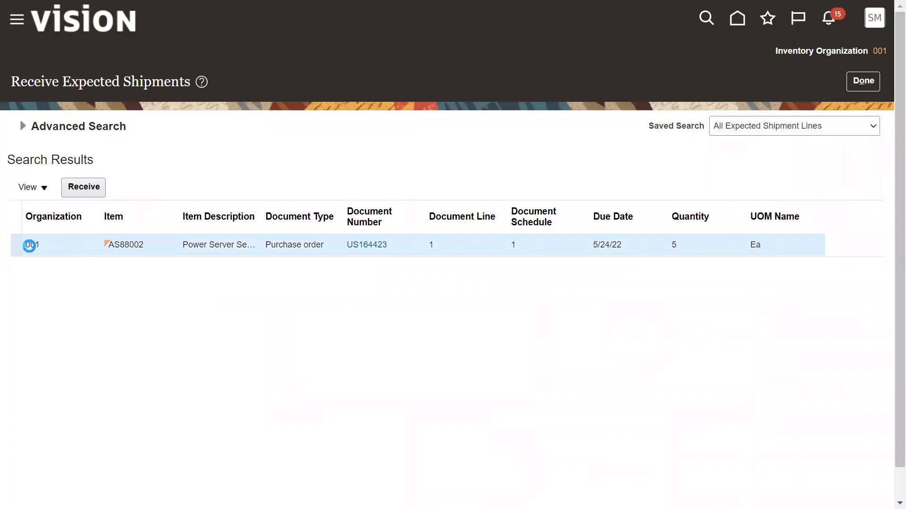
pyautogui.click(69, 183)
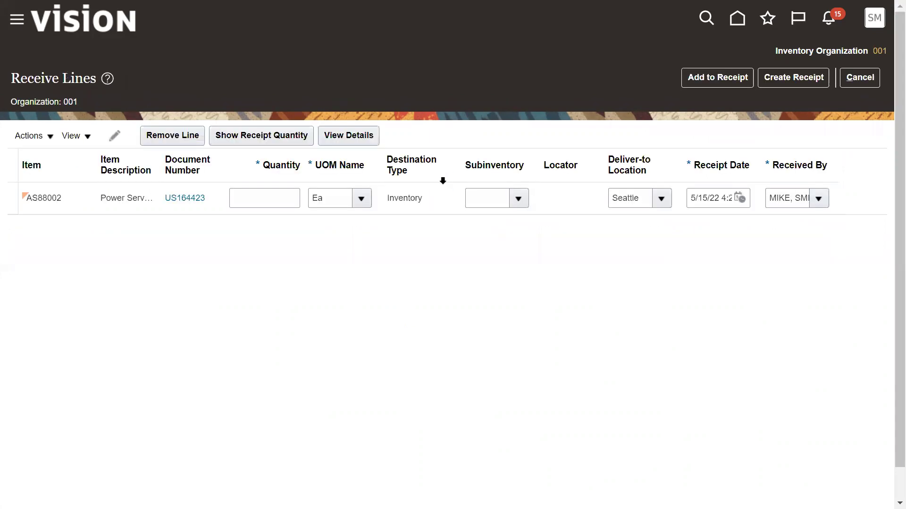
pyautogui.click(231, 136)
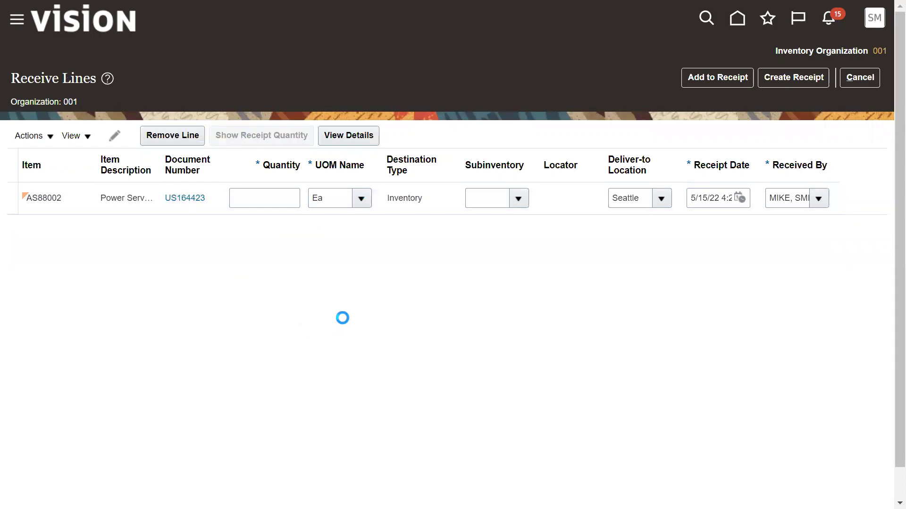
pyautogui.click(518, 198)
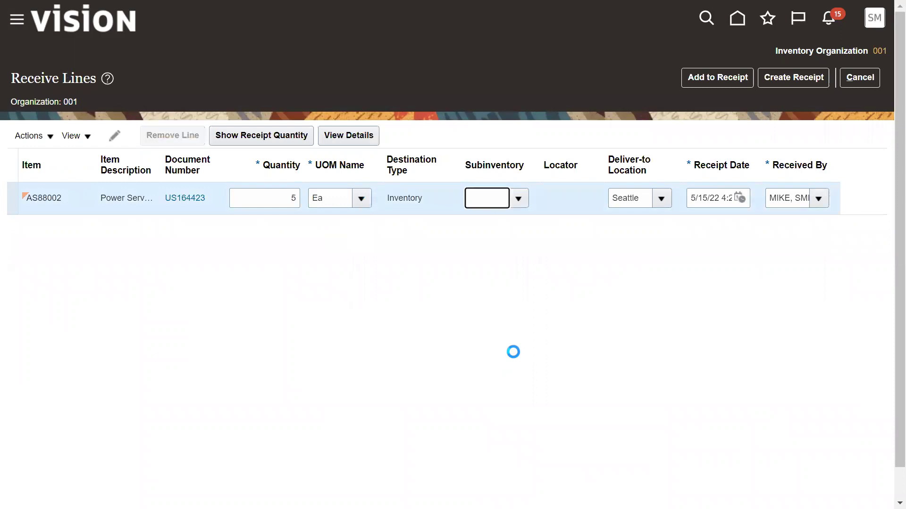
pyautogui.click(492, 348)
pyautogui.click(778, 79)
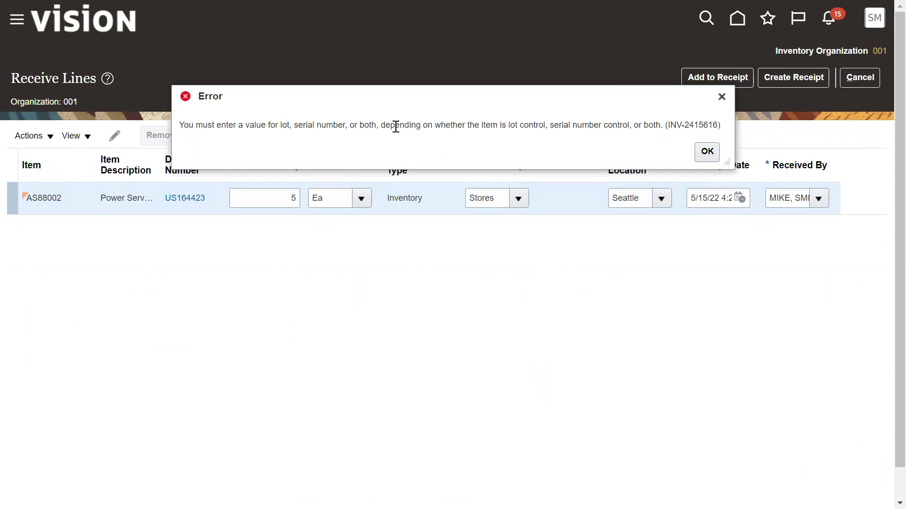
pyautogui.click(711, 152)
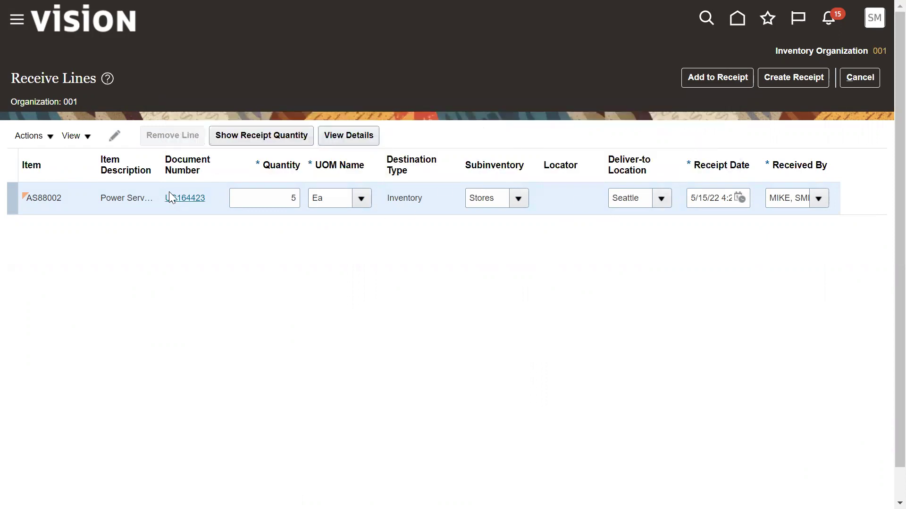
# Record a serial number range starting at RTL1 for the five AS88002 units on the receipt line.
pyautogui.doubleClick(43, 196)
pyautogui.click(42, 144)
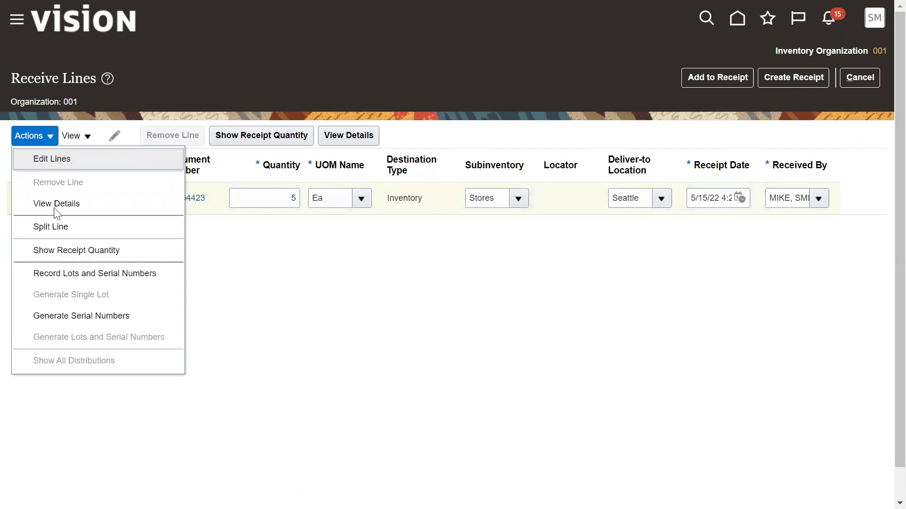
pyautogui.click(89, 279)
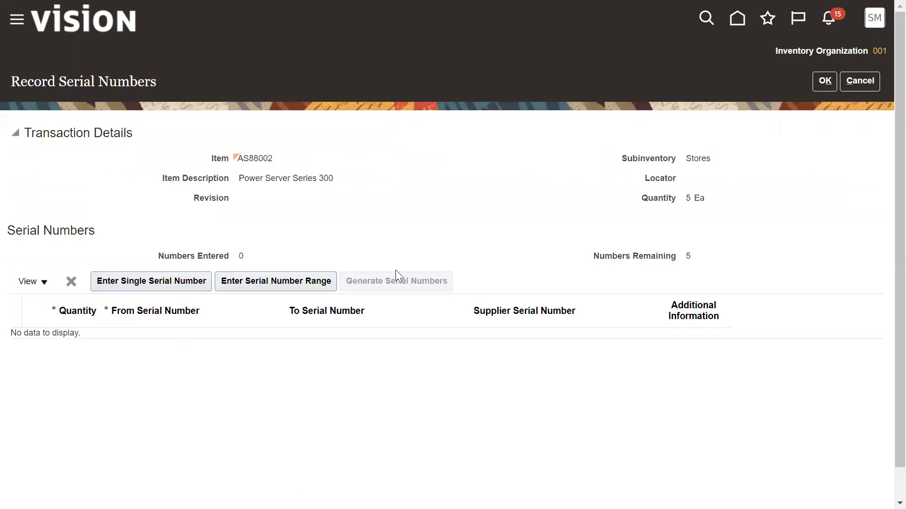
pyautogui.click(278, 284)
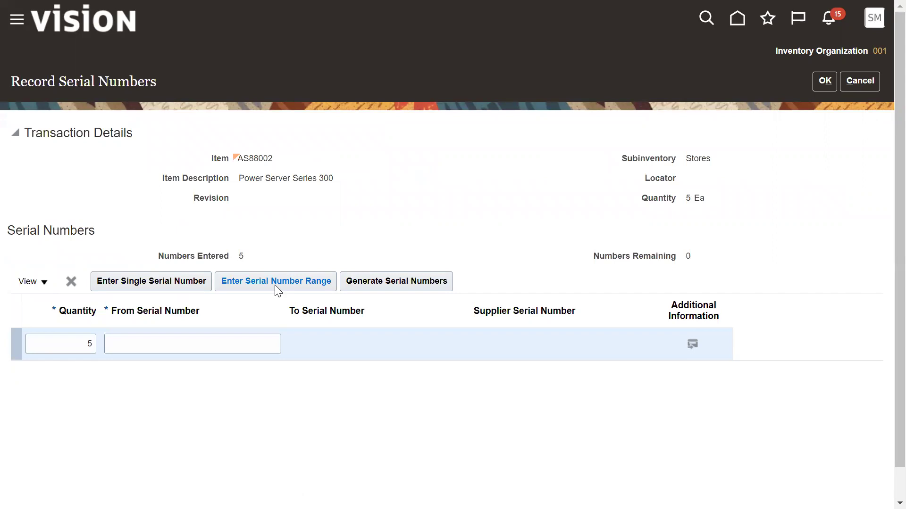
pyautogui.click(199, 348)
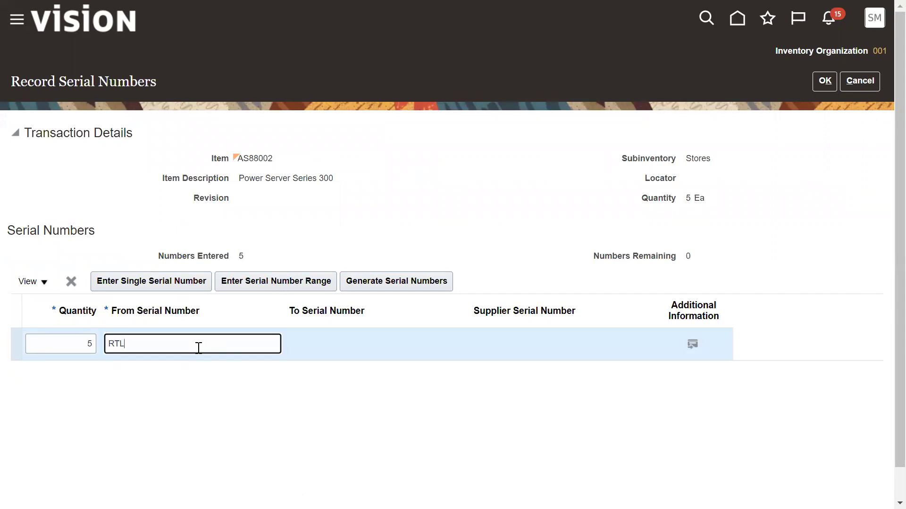
pyautogui.write('RTL0')
pyautogui.press('BackSpace')
pyautogui.write('1')
pyautogui.press('Tab')
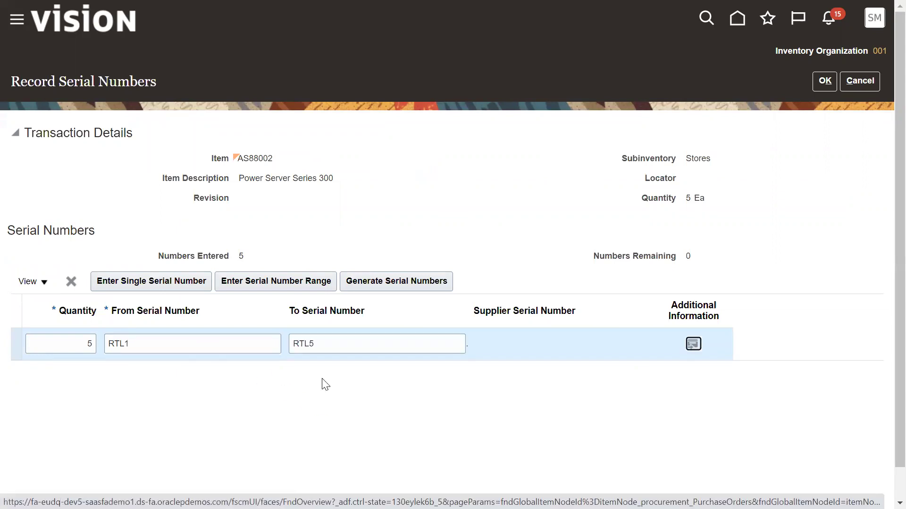
pyautogui.click(823, 80)
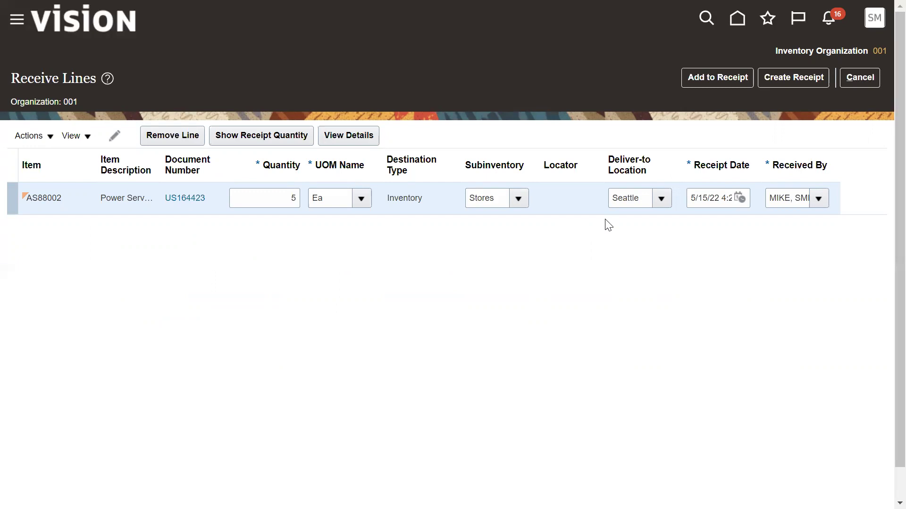
# Create the receipt for the purchase order line and submit it.
pyautogui.click(777, 85)
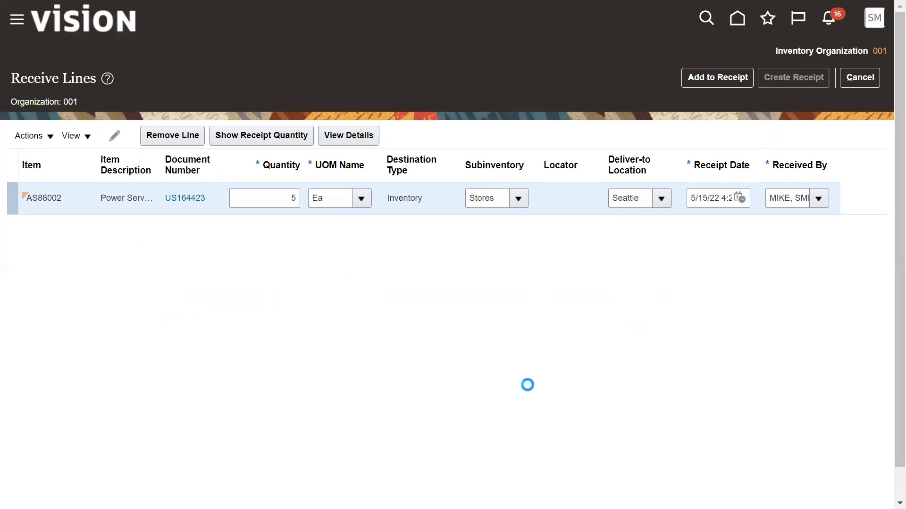
pyautogui.click(805, 81)
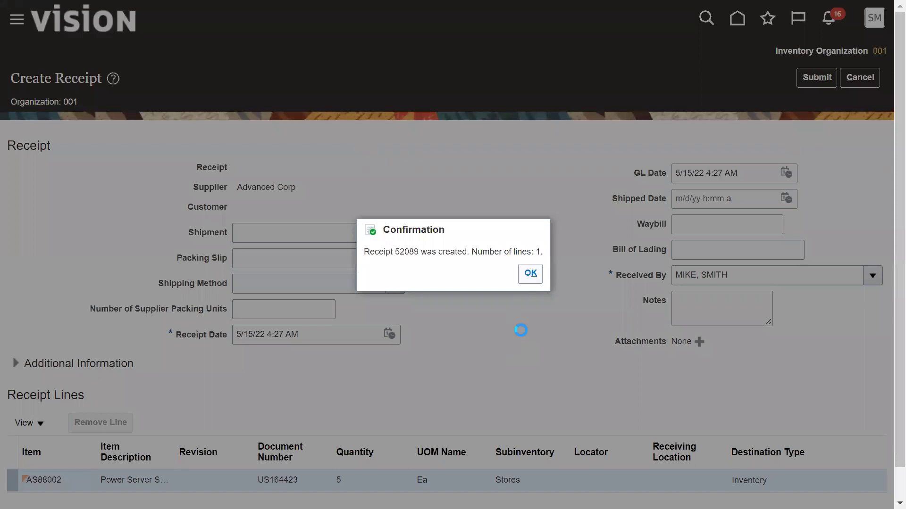
pyautogui.click(530, 273)
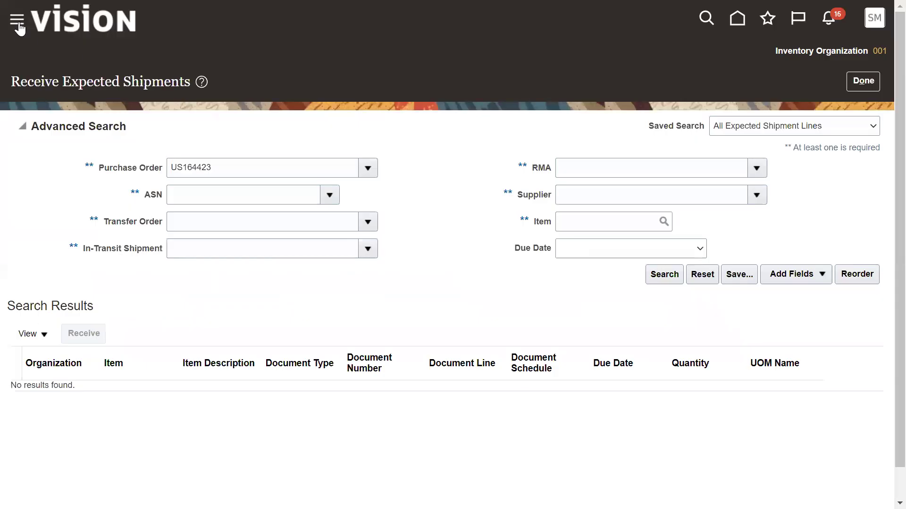
# Search for the received purchase order in Manage Orders by its copied number, and review its status and order life cycle.
pyautogui.click(17, 20)
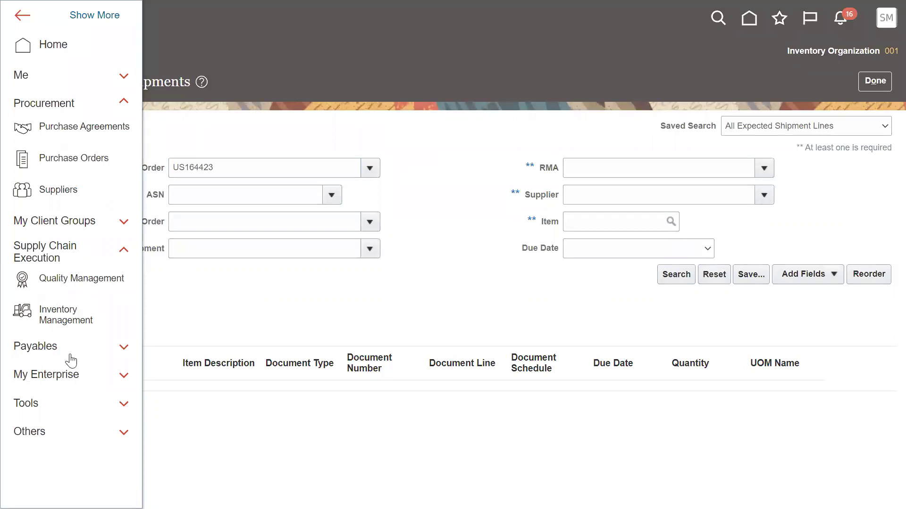
pyautogui.click(21, 159)
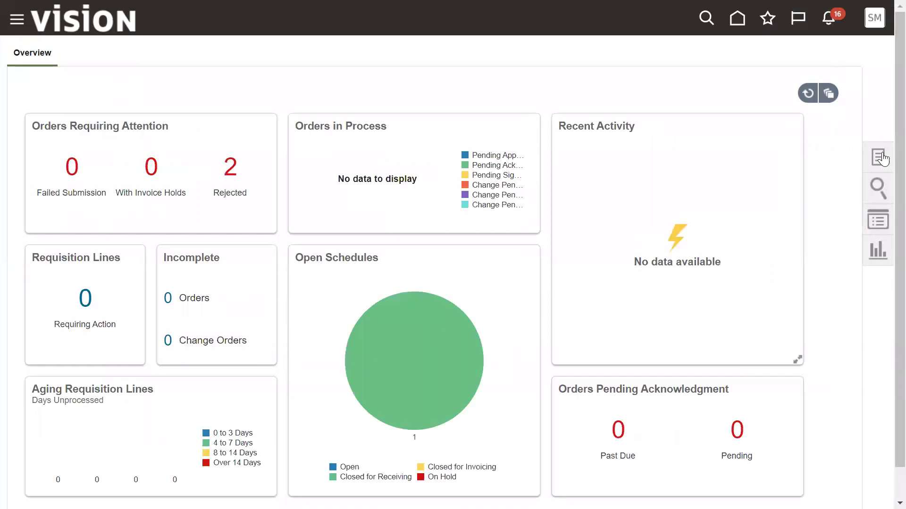
pyautogui.click(881, 158)
pyautogui.click(823, 137)
pyautogui.click(650, 222)
pyautogui.rightClick(651, 224)
pyautogui.click(669, 339)
pyautogui.click(738, 328)
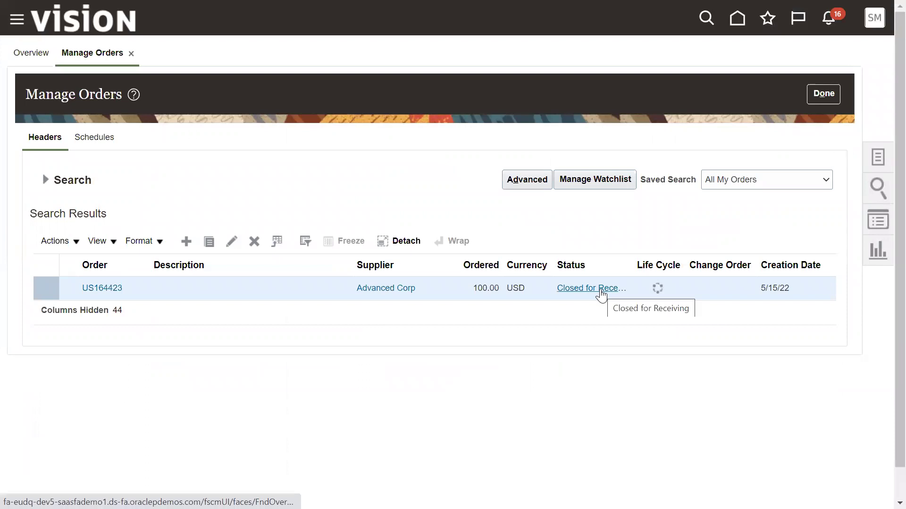
pyautogui.click(657, 289)
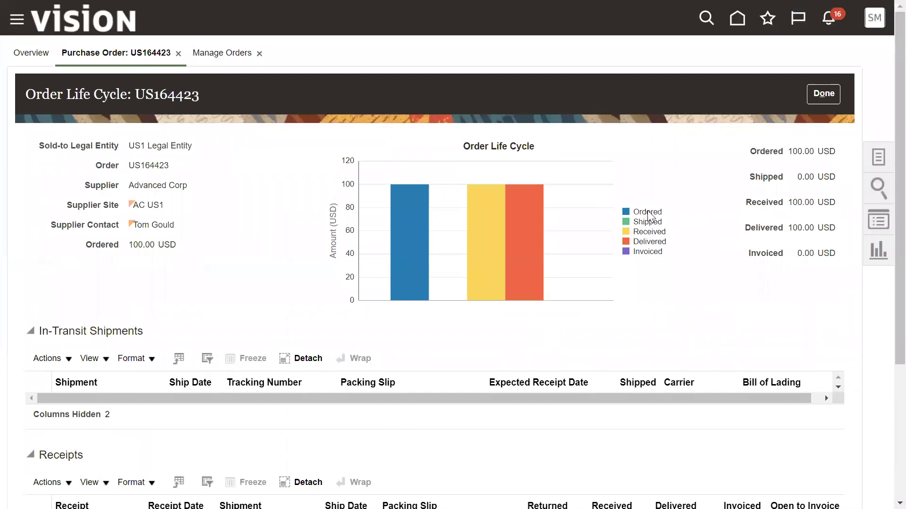
pyautogui.moveTo(494, 262)
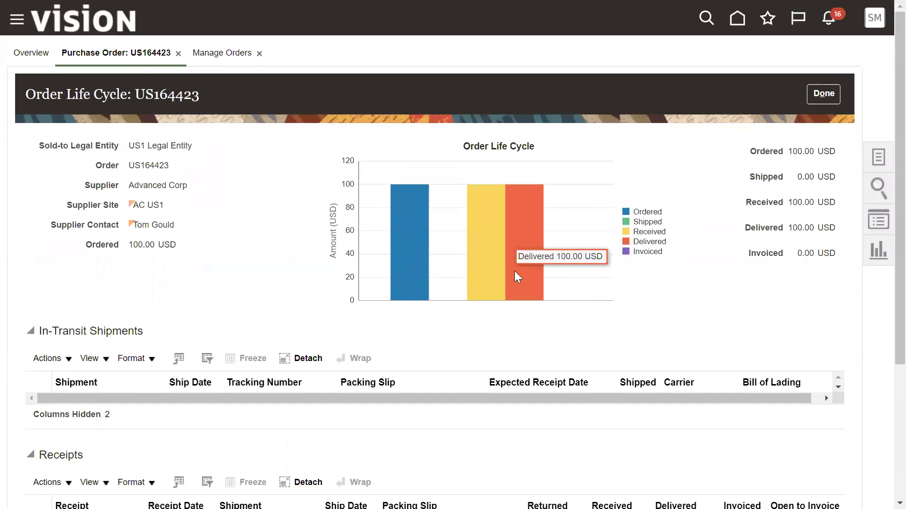
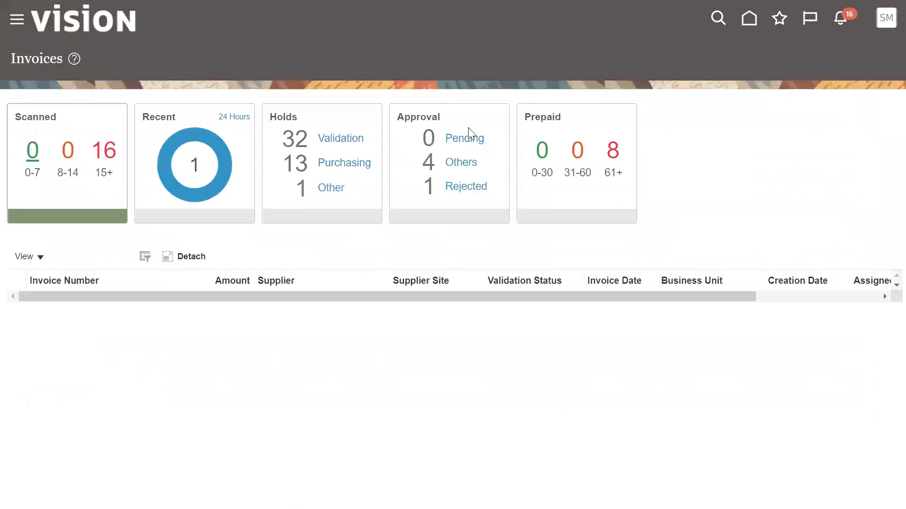
# Start a new payables invoice and identify it by the received purchase order's number.
pyautogui.click(876, 159)
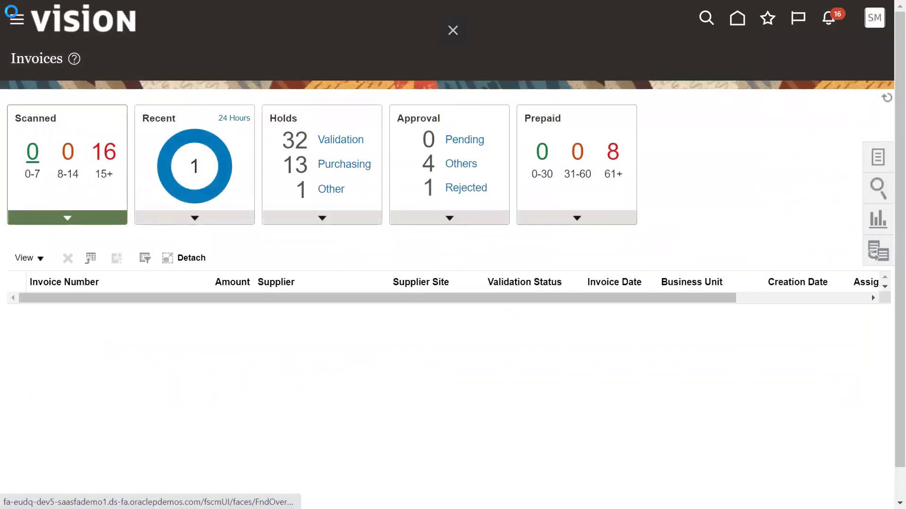
pyautogui.click(796, 84)
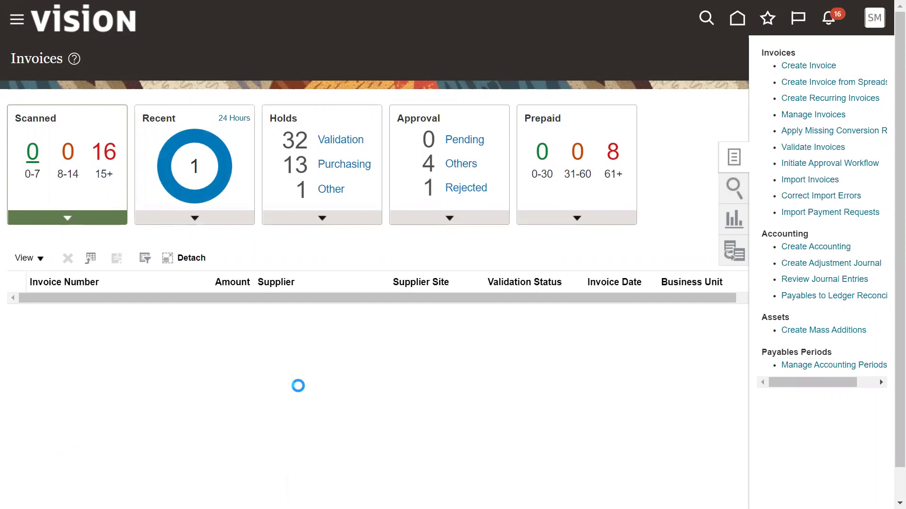
pyautogui.click(241, 150)
pyautogui.write('US164423')
pyautogui.click(340, 185)
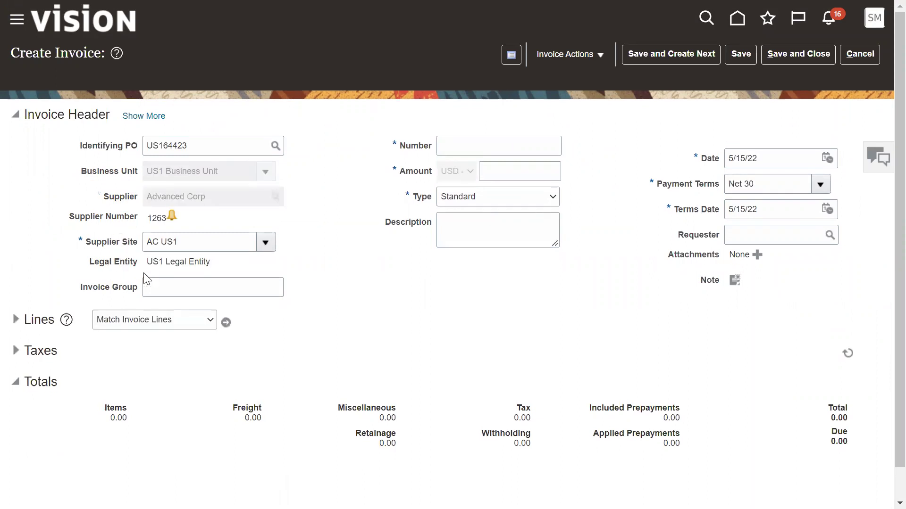
# Give the invoice the number AQAQ22 and an amount of 109.50.
pyautogui.click(482, 144)
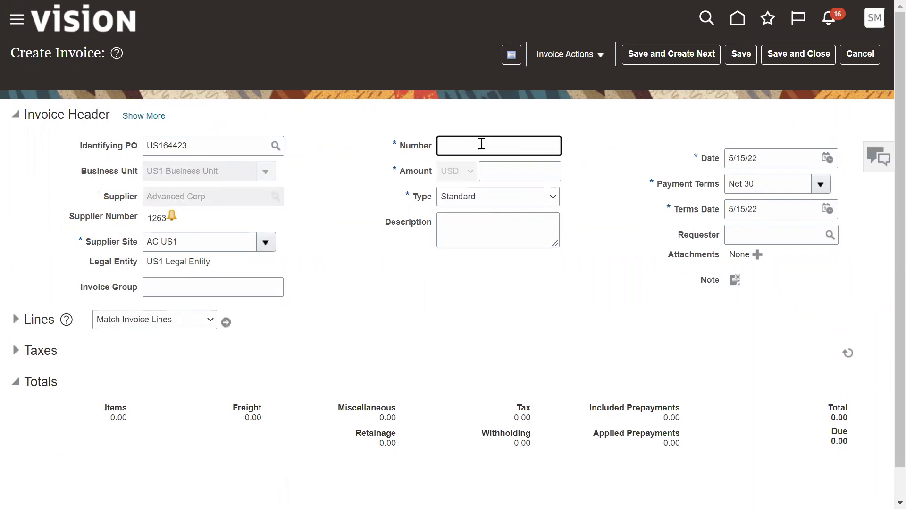
pyautogui.write('AQAQ22')
pyautogui.press('Tab')
pyautogui.write('109.50')
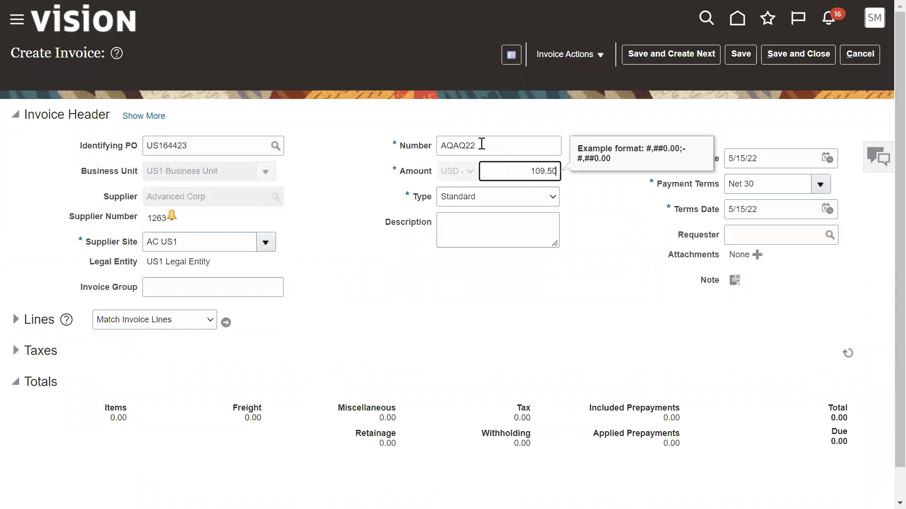
# Match the AS88002 purchase order line to the invoice for its full quantity of 5, accepting the self-billing warning.
pyautogui.click(226, 323)
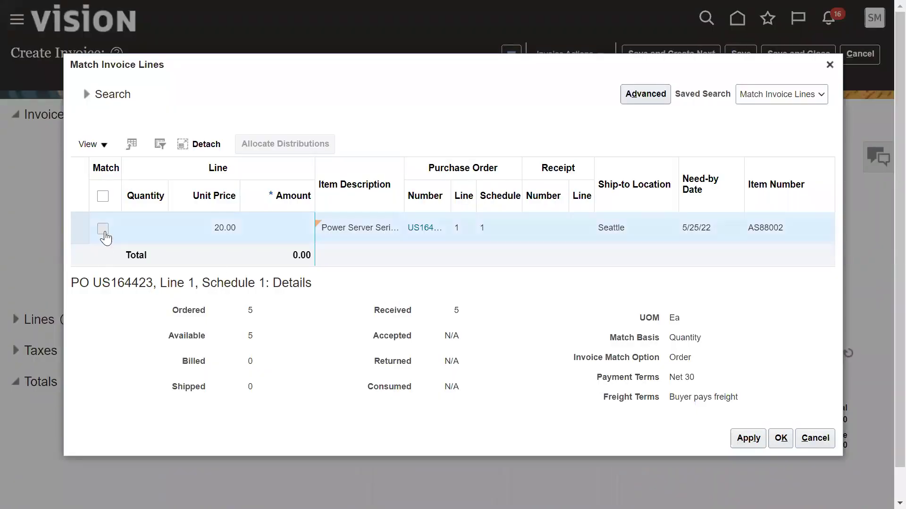
pyautogui.click(104, 230)
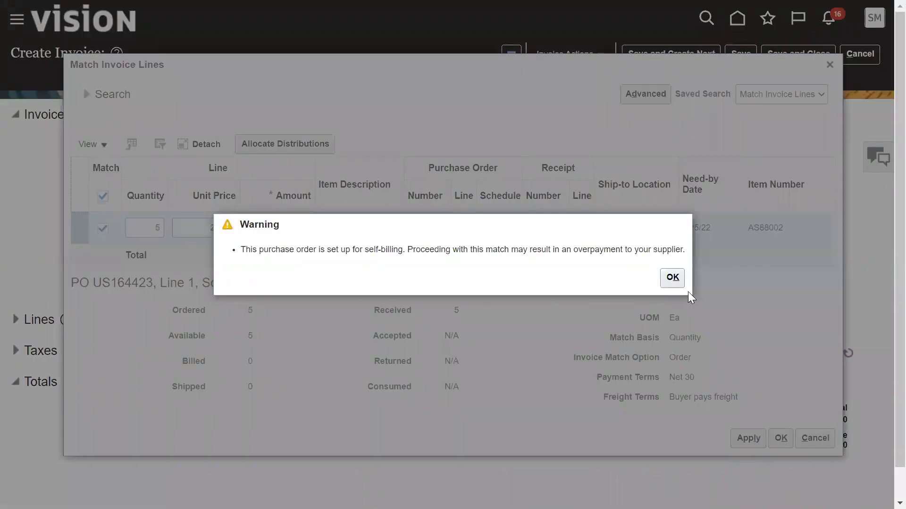
pyautogui.click(673, 278)
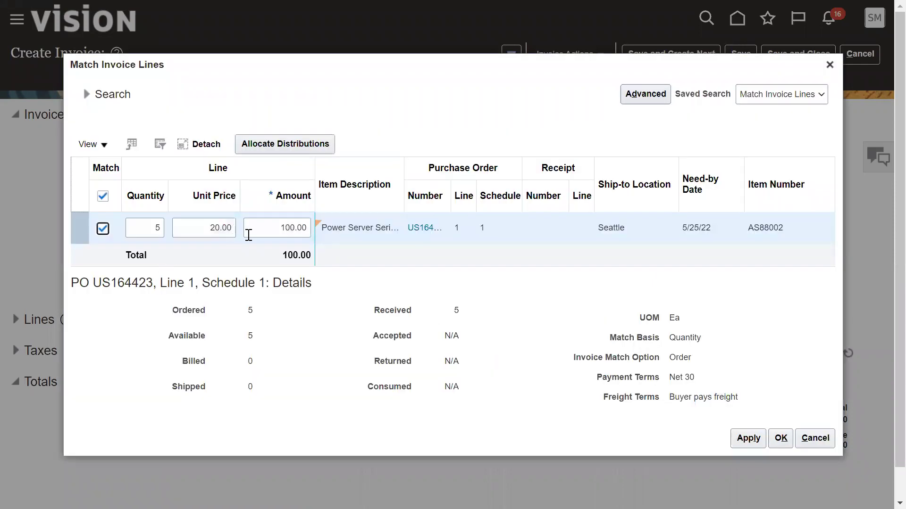
pyautogui.click(780, 438)
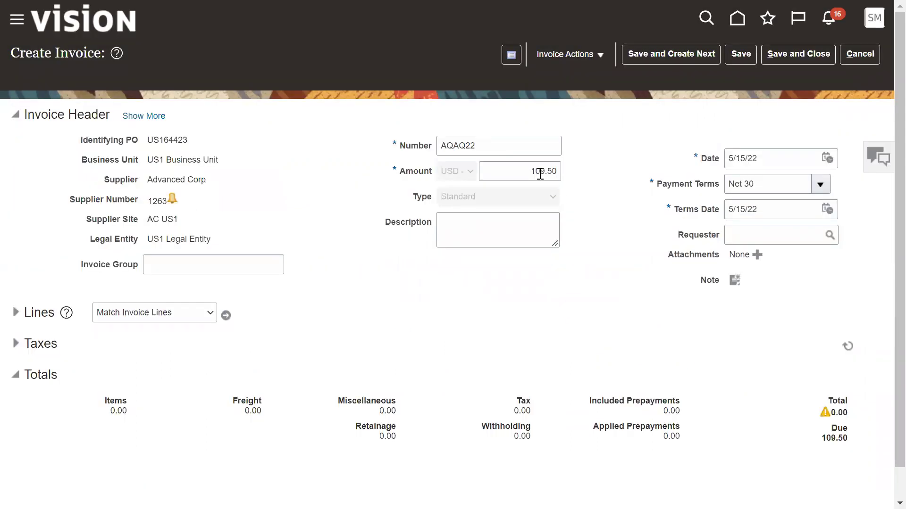
# Override the 3 and 6.5 percent STD transaction tax amounts on the invoice with 0 and save the taxes.
pyautogui.doubleClick(543, 171)
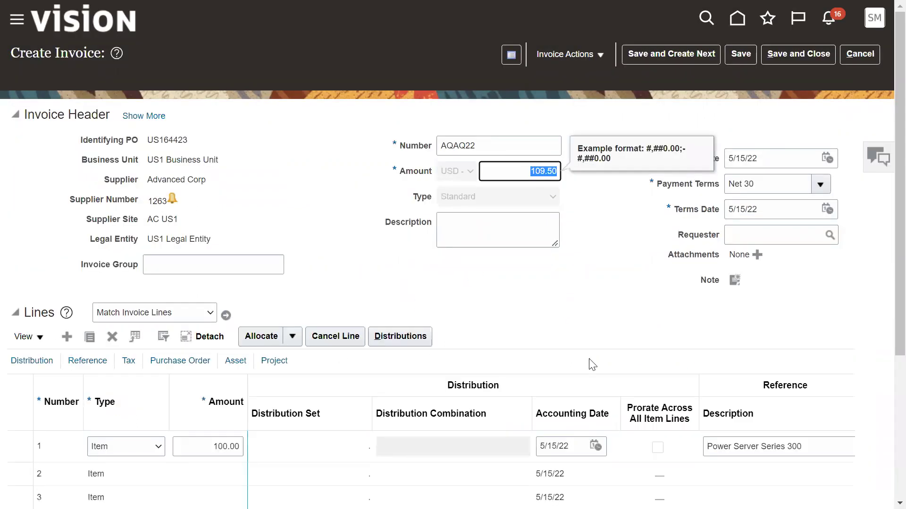
pyautogui.scroll(-3, 192, 337)
pyautogui.scroll(-2, 273, 397)
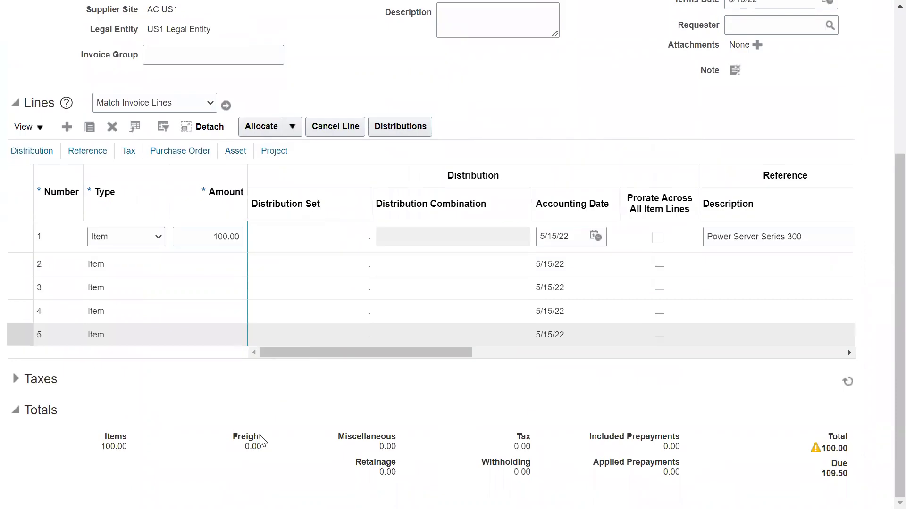
pyautogui.click(17, 380)
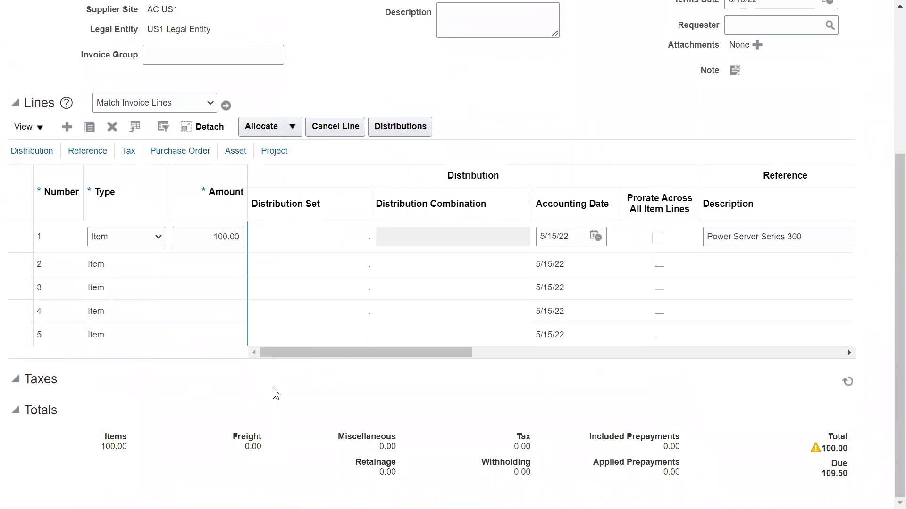
pyautogui.scroll(-3, 273, 391)
pyautogui.click(391, 293)
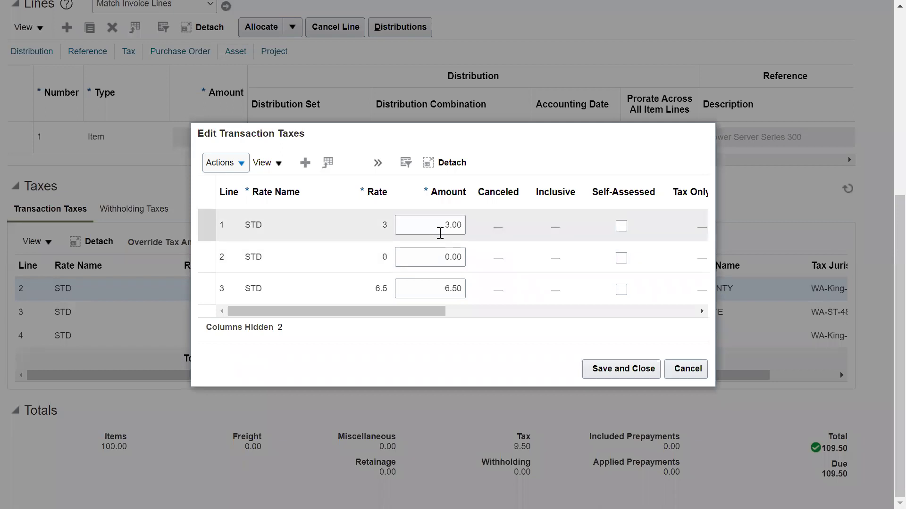
pyautogui.write('0')
pyautogui.click(431, 287)
pyautogui.write('0')
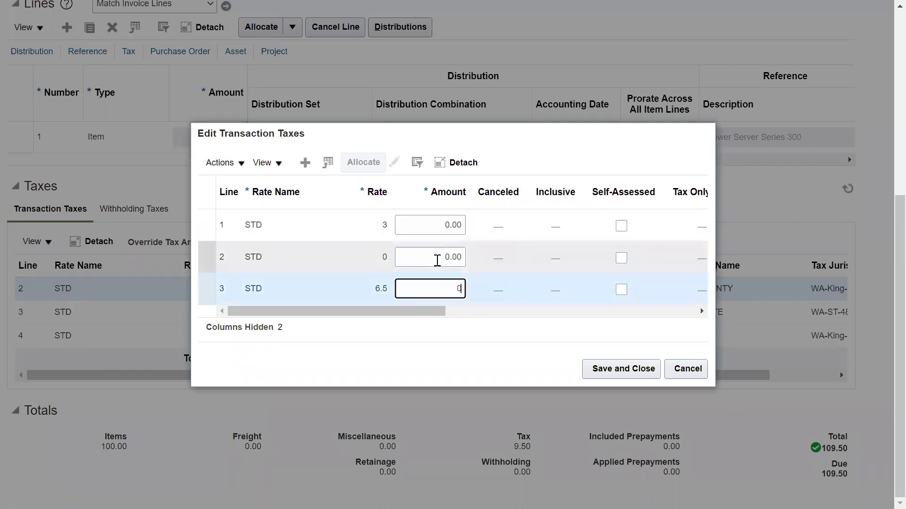
pyautogui.click(437, 259)
pyautogui.click(609, 371)
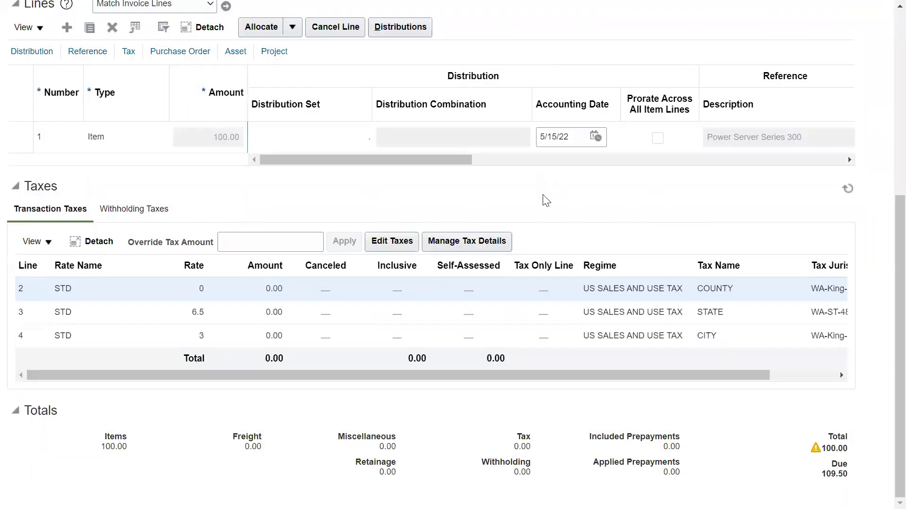
# Set the invoice header amount to 100 and save the invoice.
pyautogui.scroll(6, 542, 198)
pyautogui.click(739, 70)
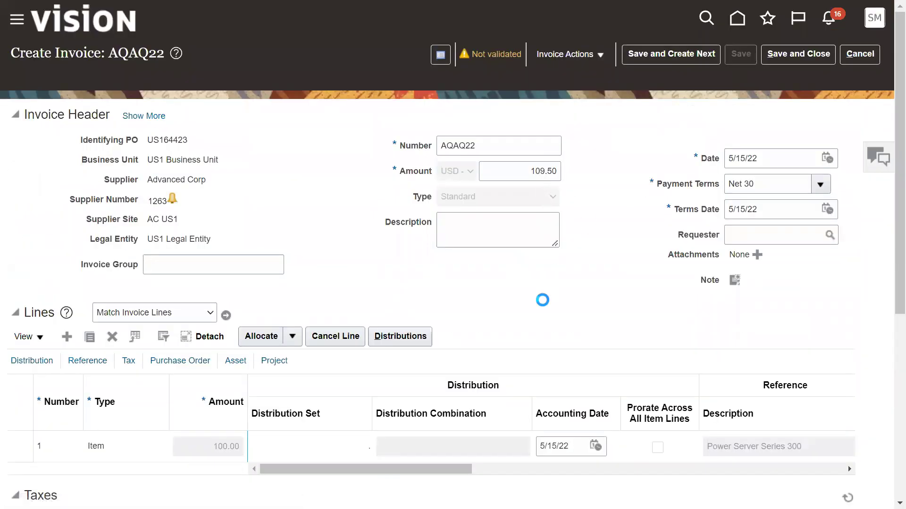
pyautogui.doubleClick(530, 178)
pyautogui.write('100')
pyautogui.click(741, 54)
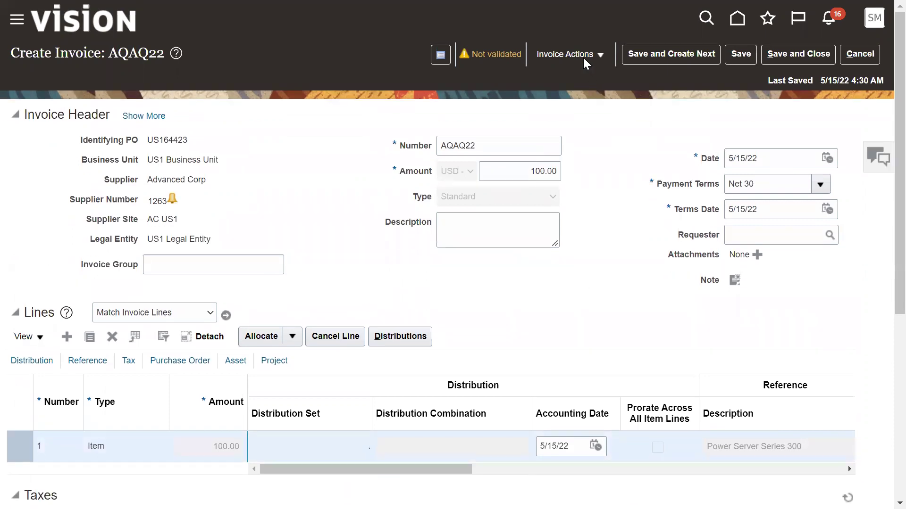
# Validate the invoice and check its accounting status in the invoice summary.
pyautogui.click(583, 58)
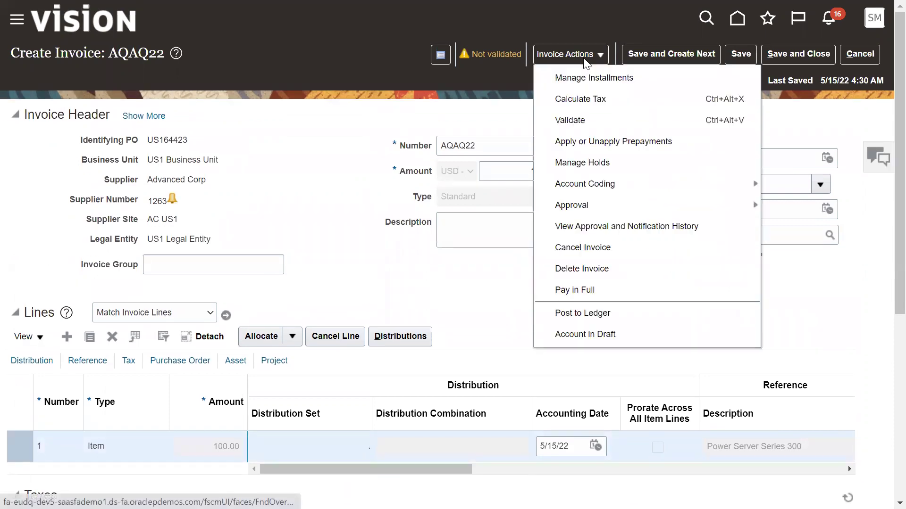
pyautogui.click(570, 120)
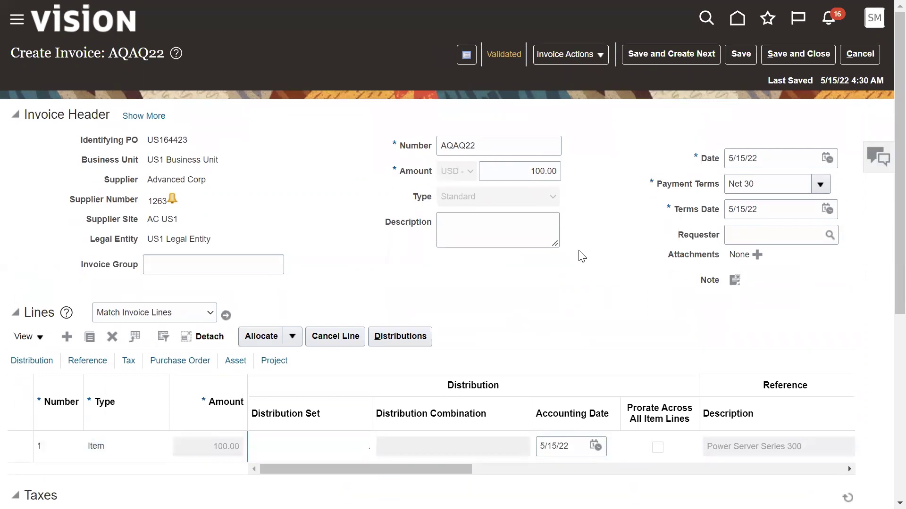
pyautogui.click(502, 55)
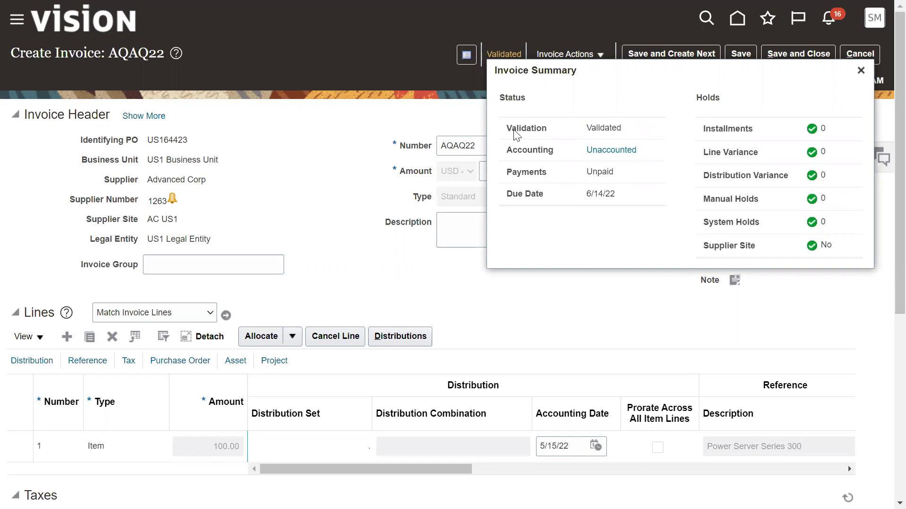
pyautogui.moveTo(512, 150); pyautogui.dragTo(544, 150)
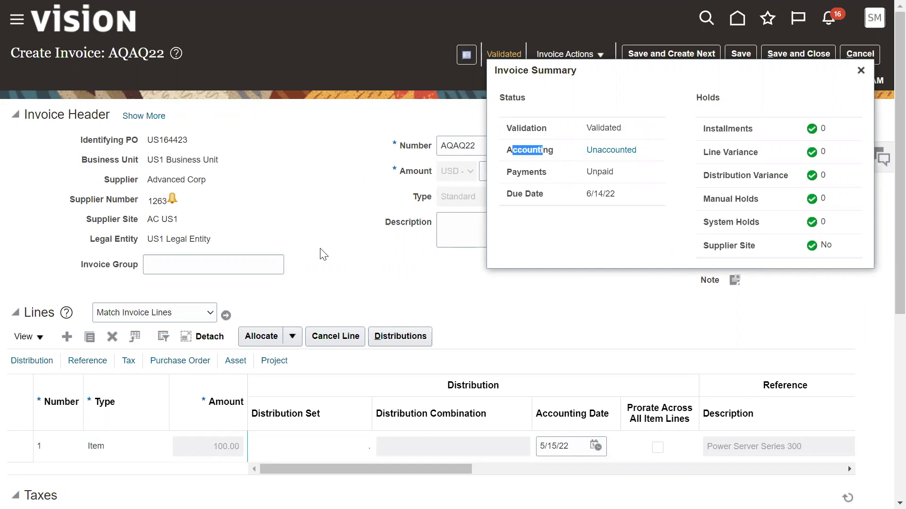
# Post the invoice to the ledger, then save and close it.
pyautogui.click(593, 55)
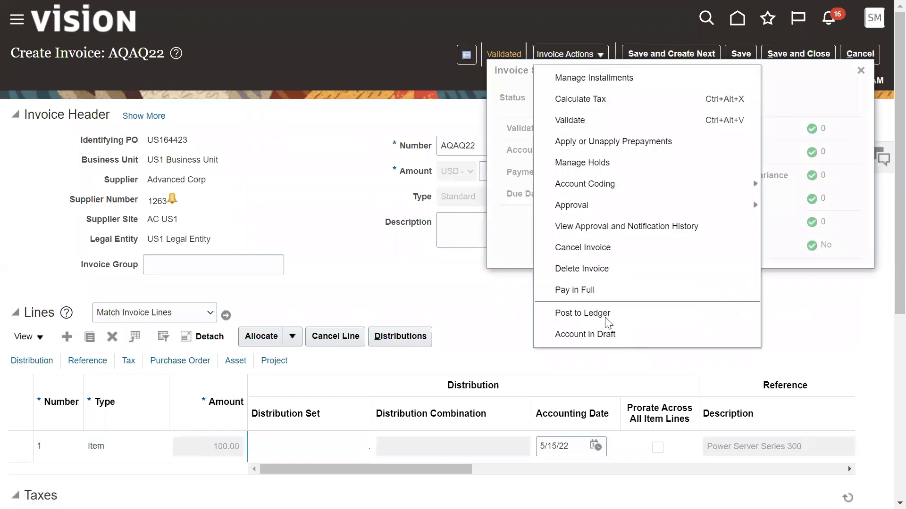
pyautogui.click(583, 313)
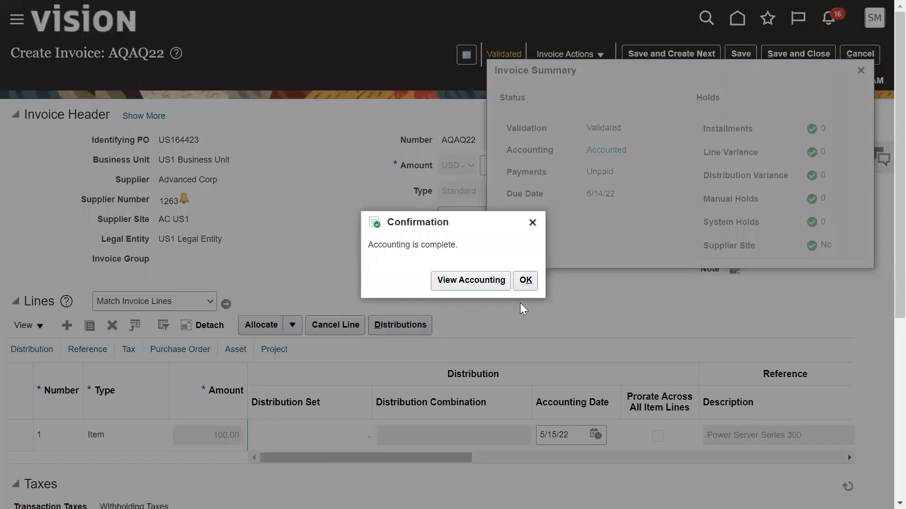
pyautogui.click(518, 280)
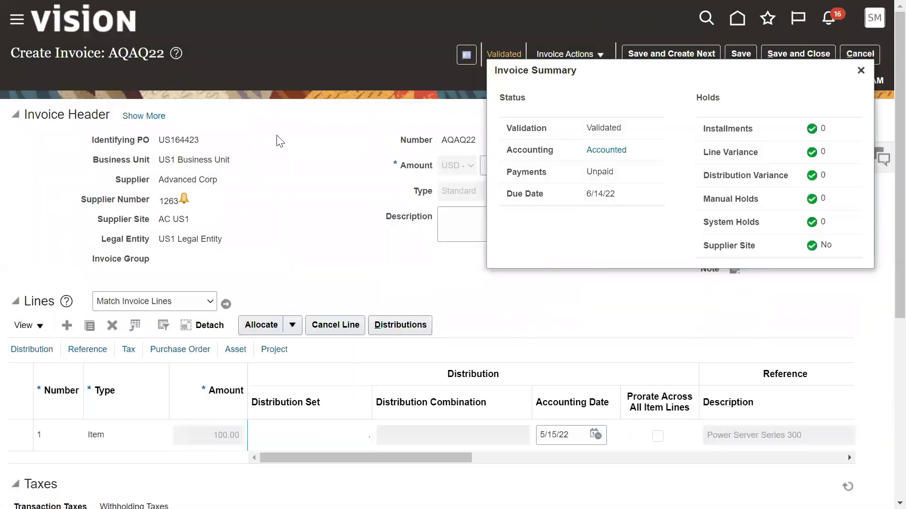
pyautogui.click(290, 126)
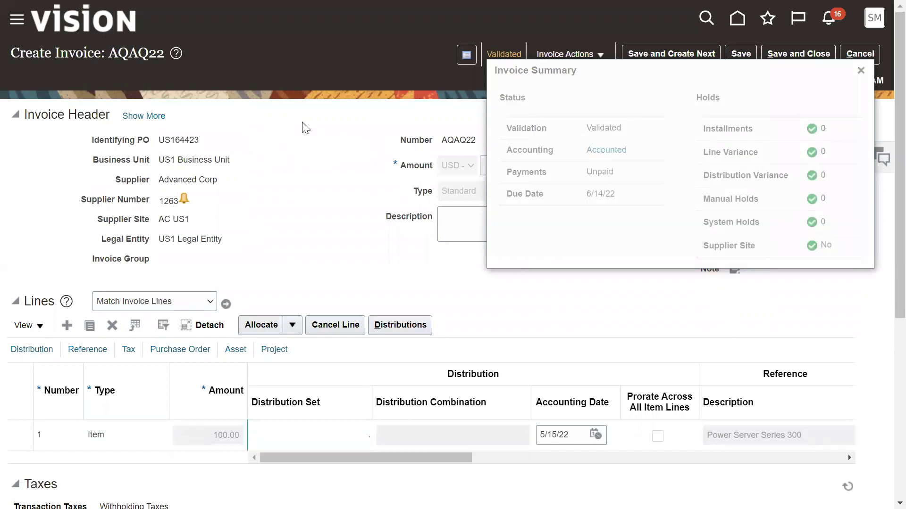
pyautogui.click(798, 54)
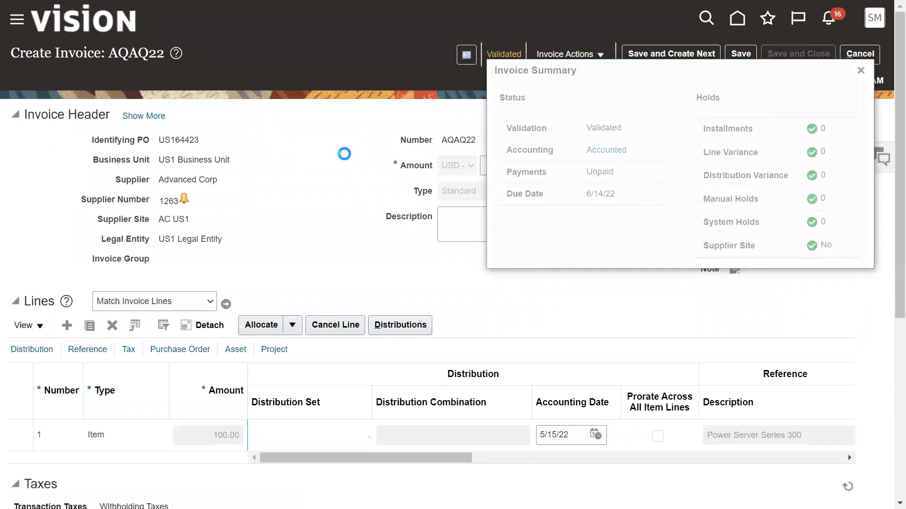
# Search for the invoiced purchase order in Manage Orders by its order number.
pyautogui.click(16, 19)
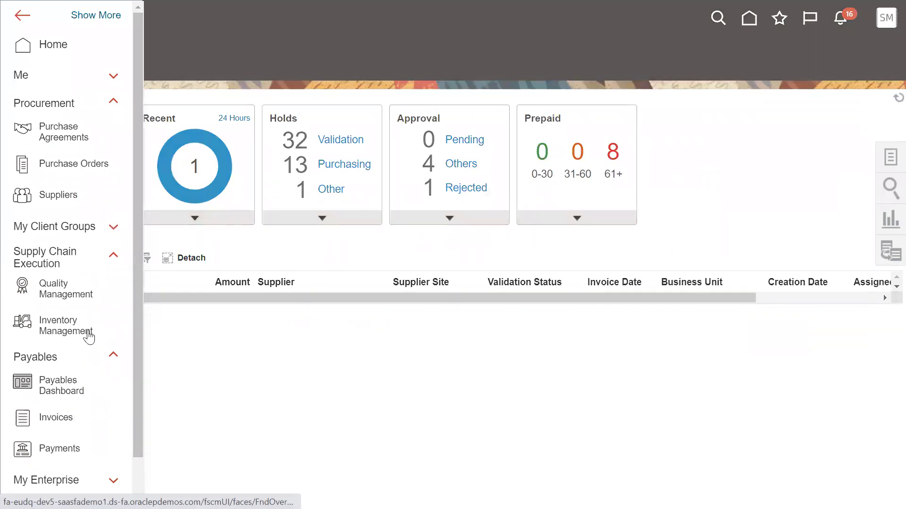
pyautogui.click(84, 168)
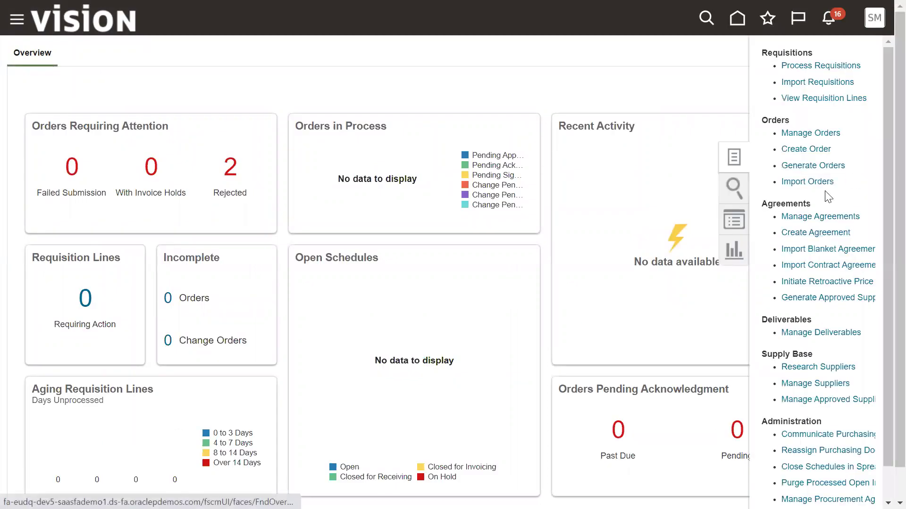
pyautogui.click(792, 134)
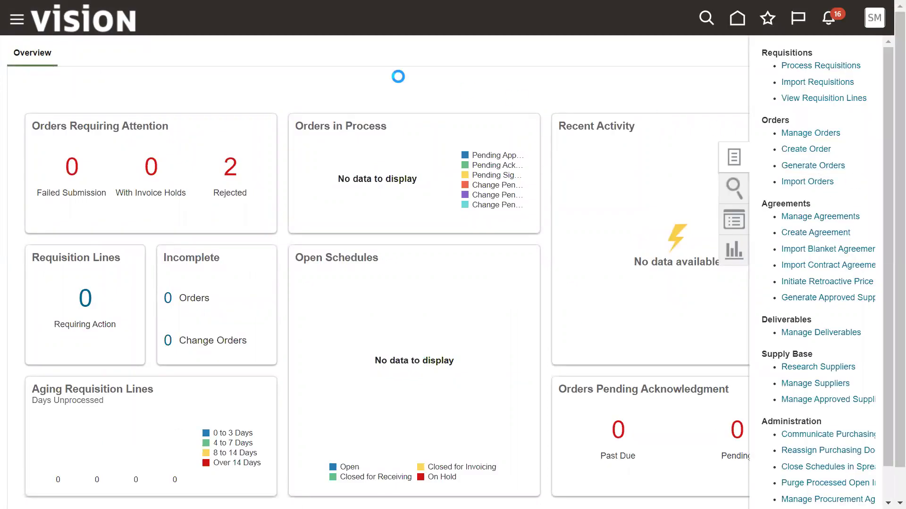
pyautogui.click(641, 217)
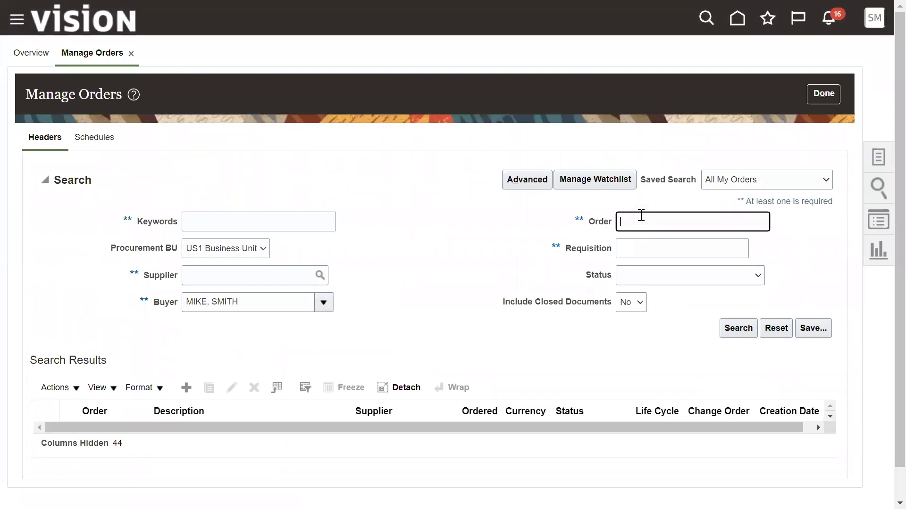
pyautogui.write('US164423')
pyautogui.click(732, 330)
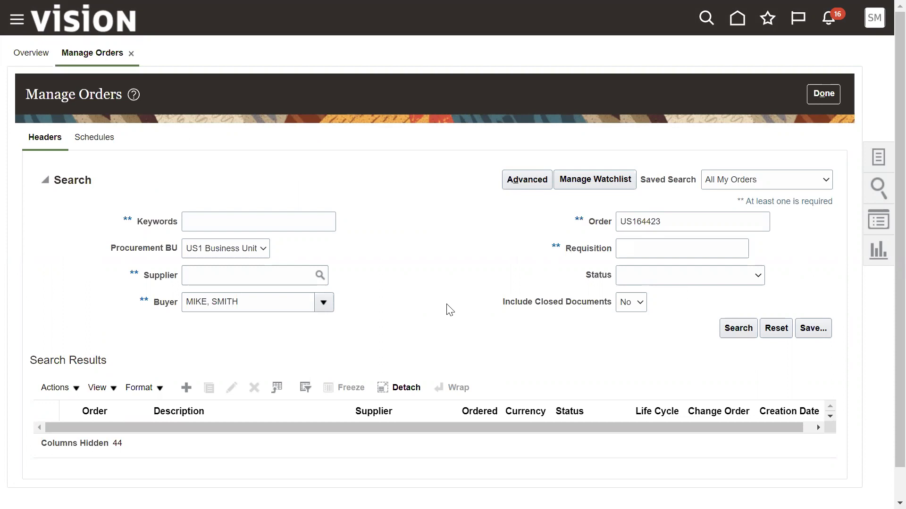
# Rerun the search with the same purchase order number and examine the search results.
pyautogui.doubleClick(682, 220)
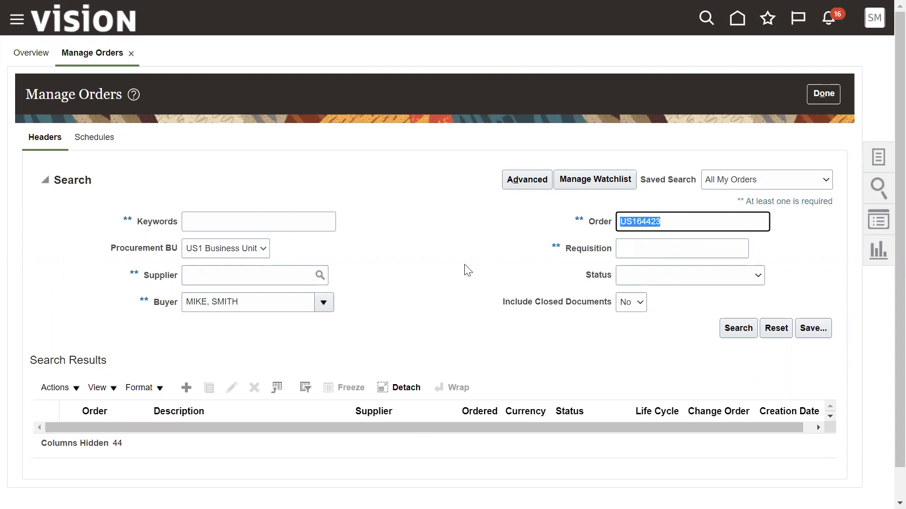
pyautogui.click(733, 327)
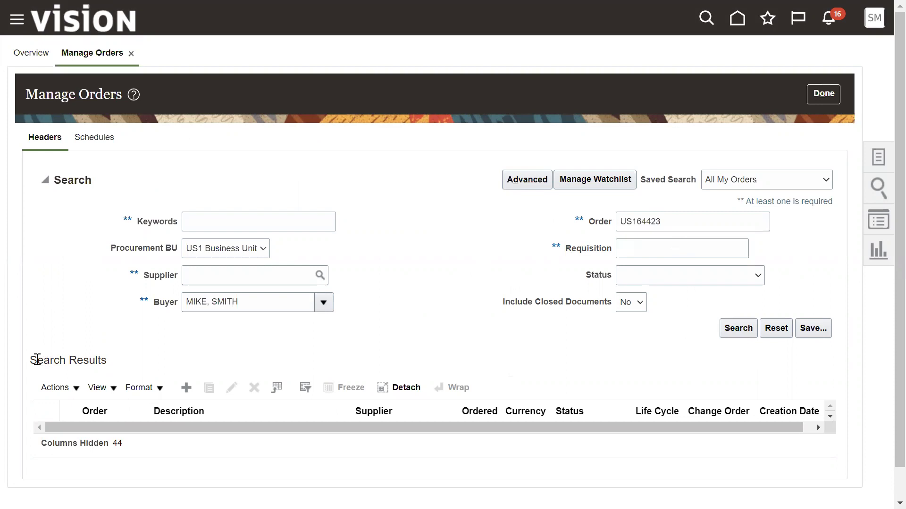
pyautogui.moveTo(30, 360); pyautogui.dragTo(105, 361)
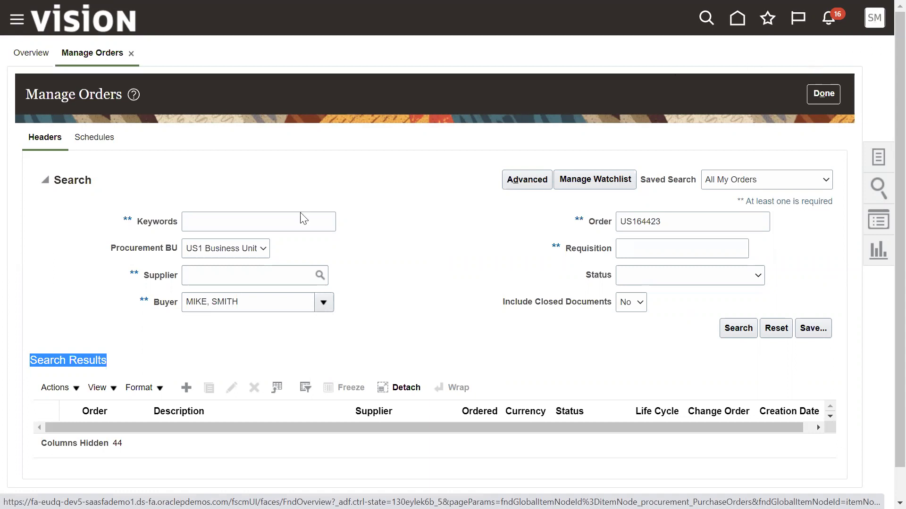
pyautogui.click(410, 303)
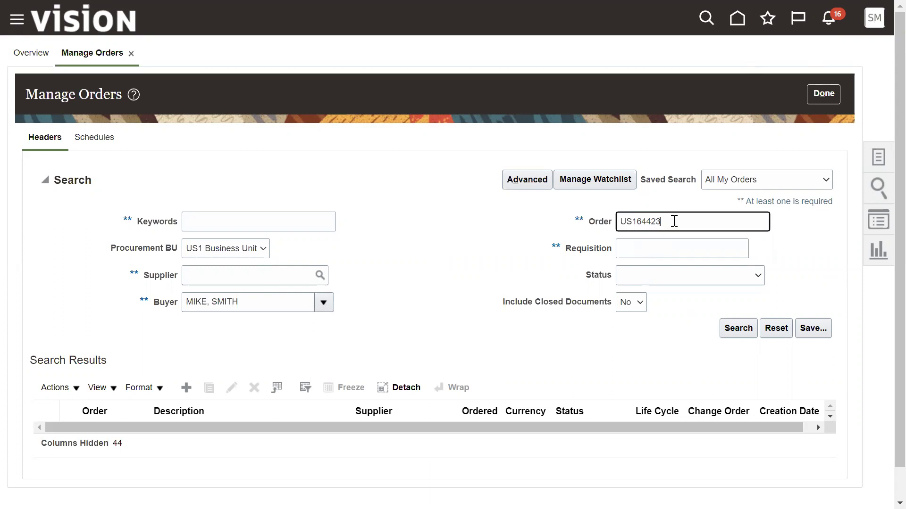
pyautogui.moveTo(672, 222); pyautogui.dragTo(616, 224)
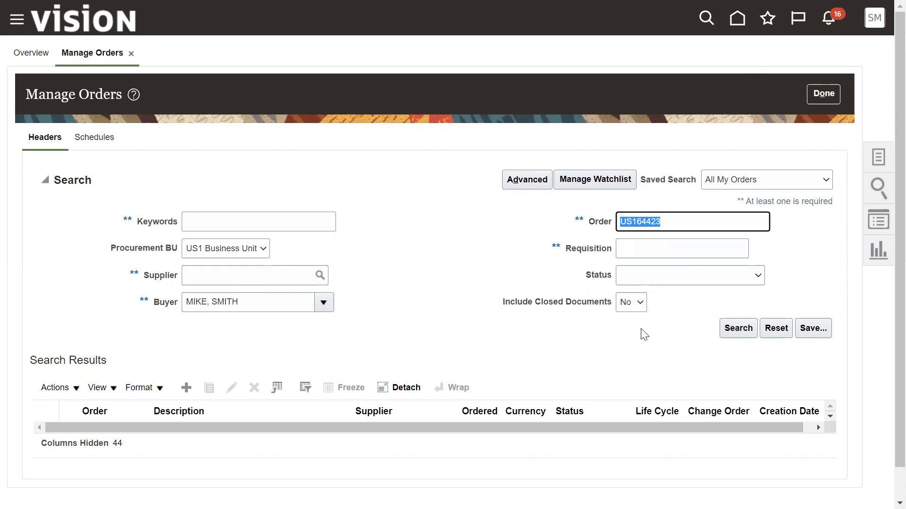
pyautogui.click(504, 309)
pyautogui.moveTo(502, 305); pyautogui.dragTo(644, 307)
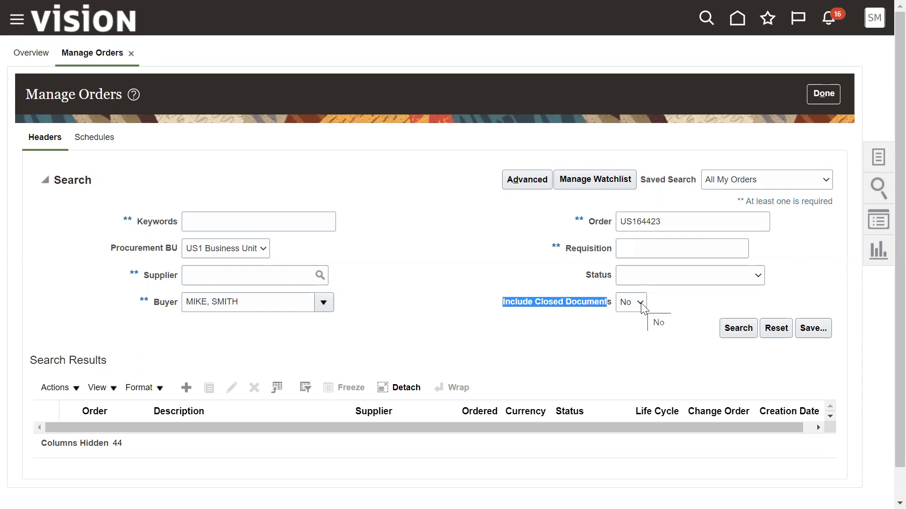
pyautogui.click(634, 343)
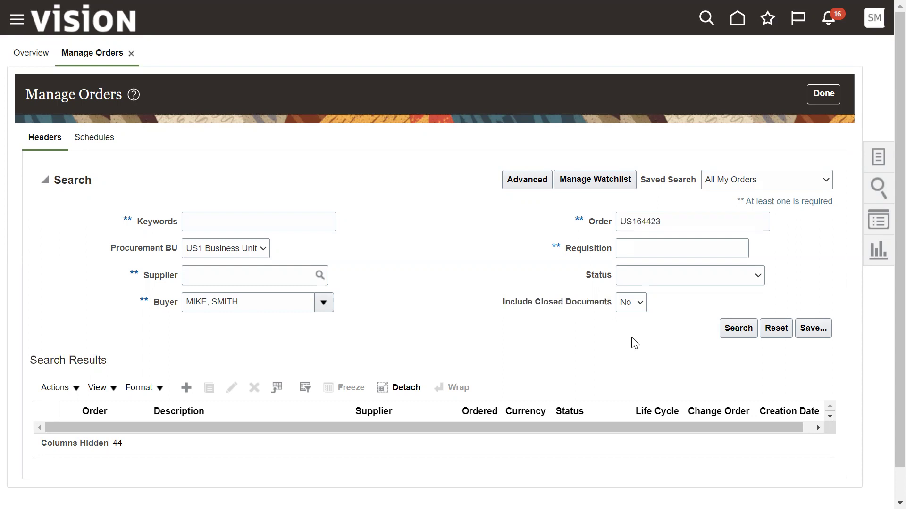
pyautogui.moveTo(55, 181); pyautogui.dragTo(104, 185)
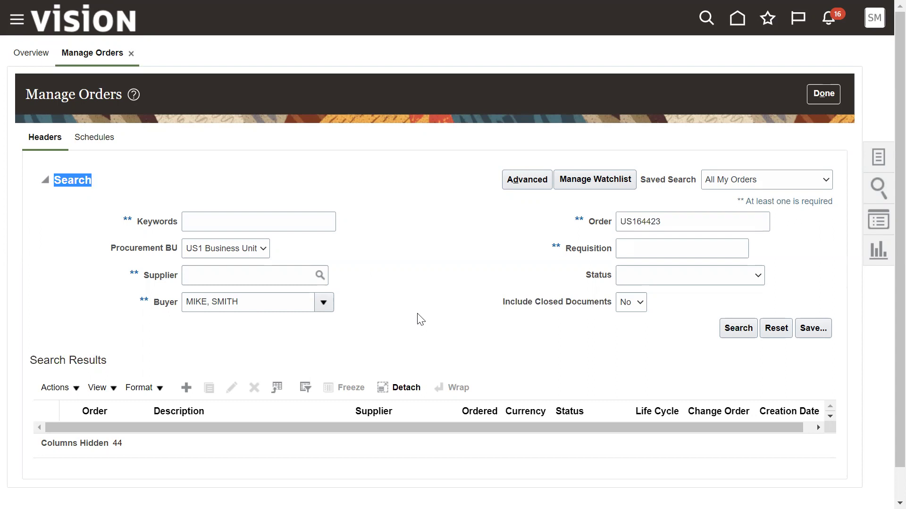
pyautogui.click(399, 284)
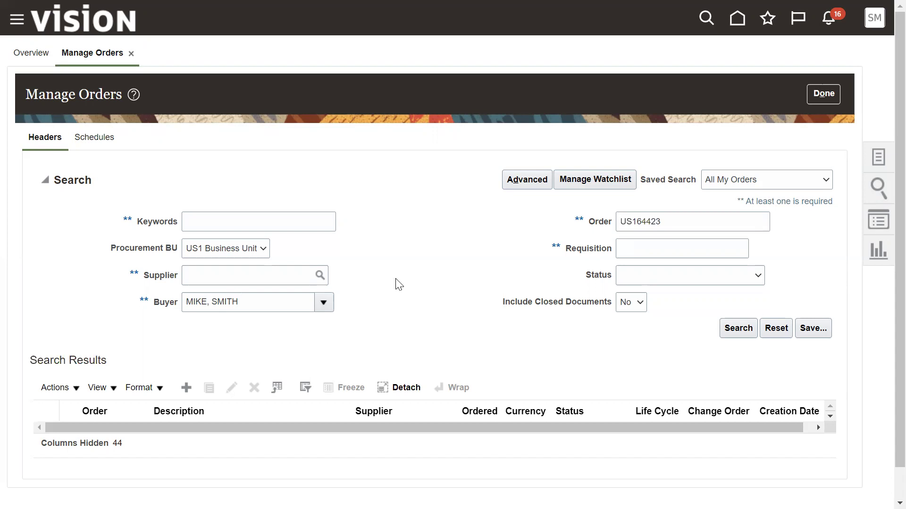
# Set Include Closed Documents to Yes and rerun the search for the same purchase order.
pyautogui.click(640, 303)
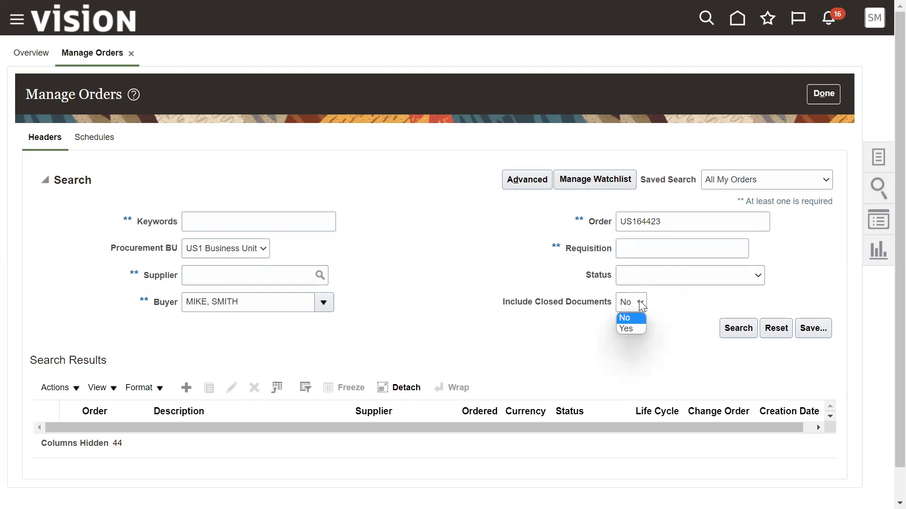
pyautogui.click(639, 328)
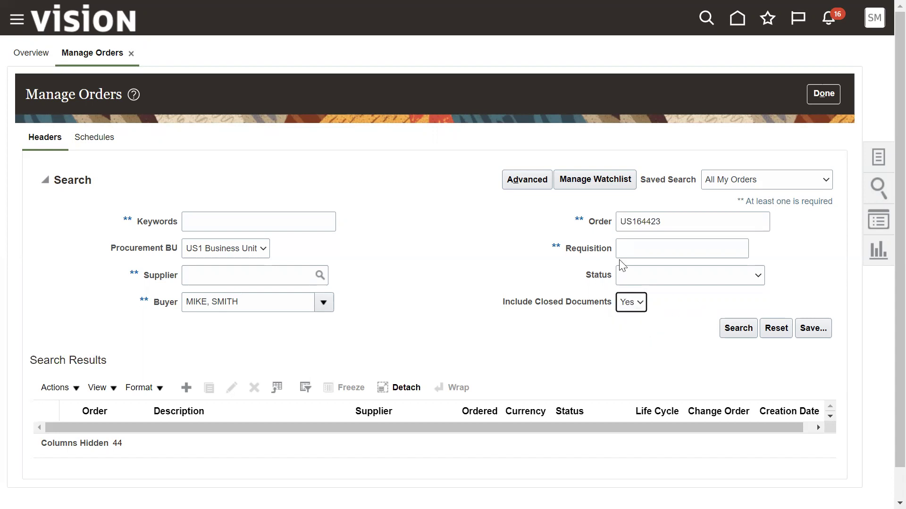
pyautogui.moveTo(591, 221); pyautogui.dragTo(612, 230)
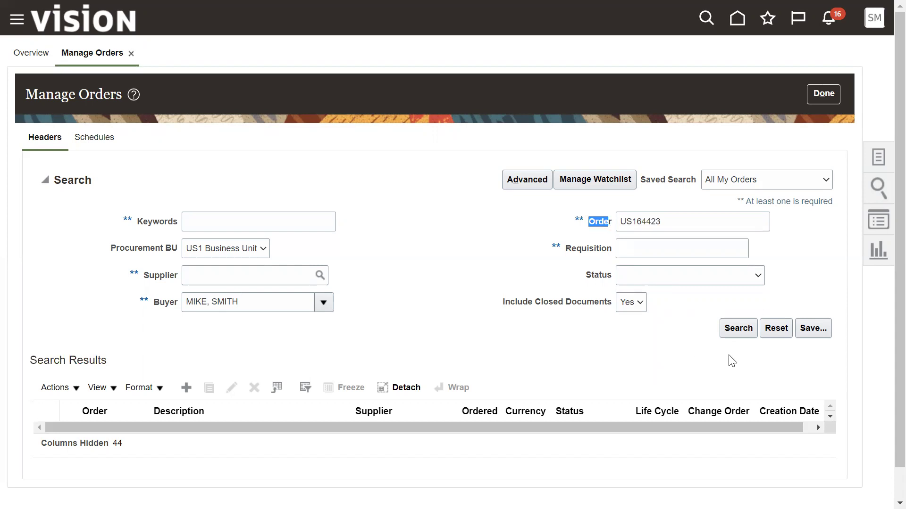
pyautogui.click(743, 329)
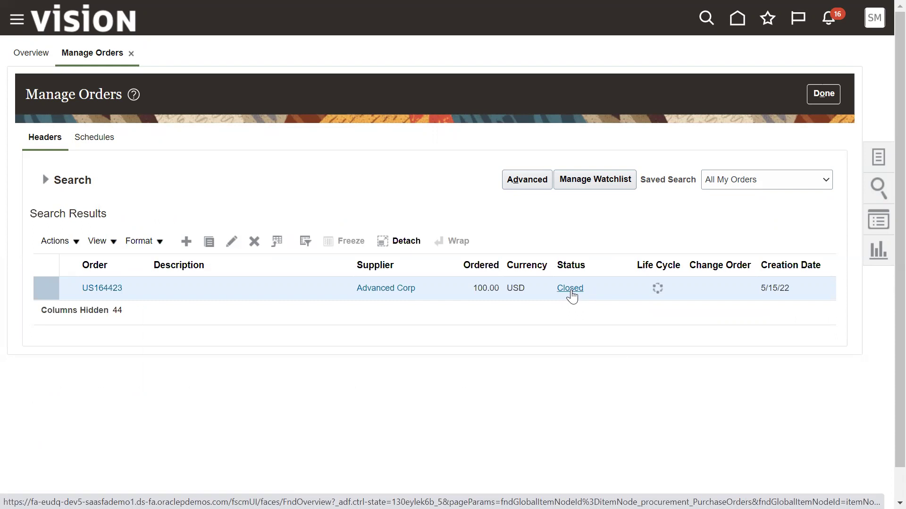
# Open the purchase order's life cycle from the search results and review its amounts, receipts and invoices.
pyautogui.click(657, 290)
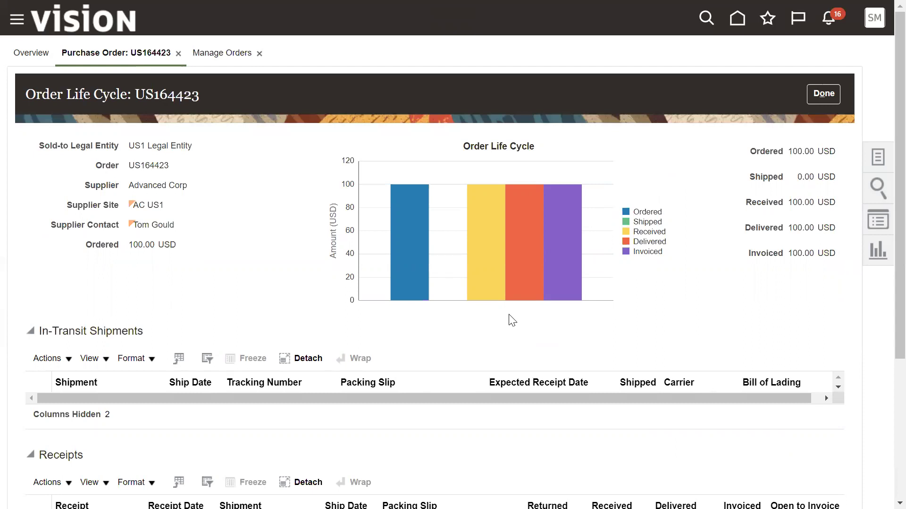
pyautogui.moveTo(129, 165); pyautogui.dragTo(171, 166)
pyautogui.scroll(-4, 170, 249)
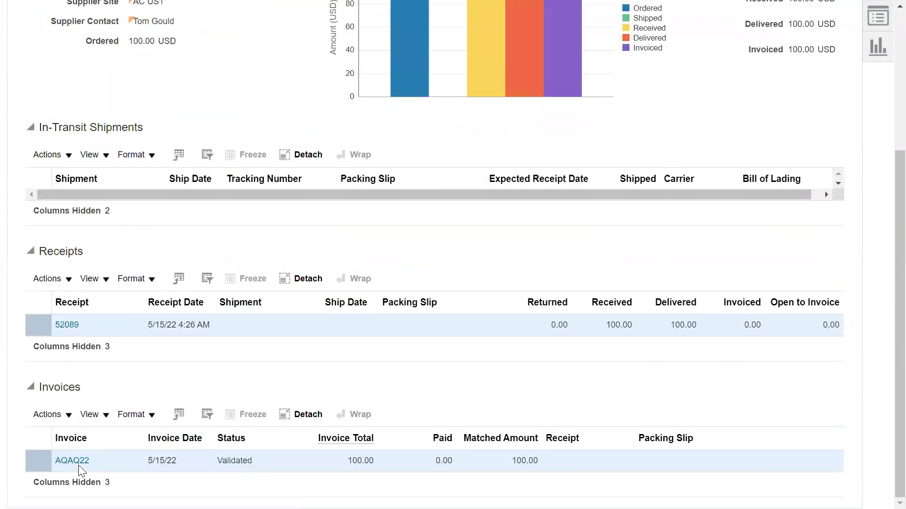
pyautogui.scroll(4, 606, 266)
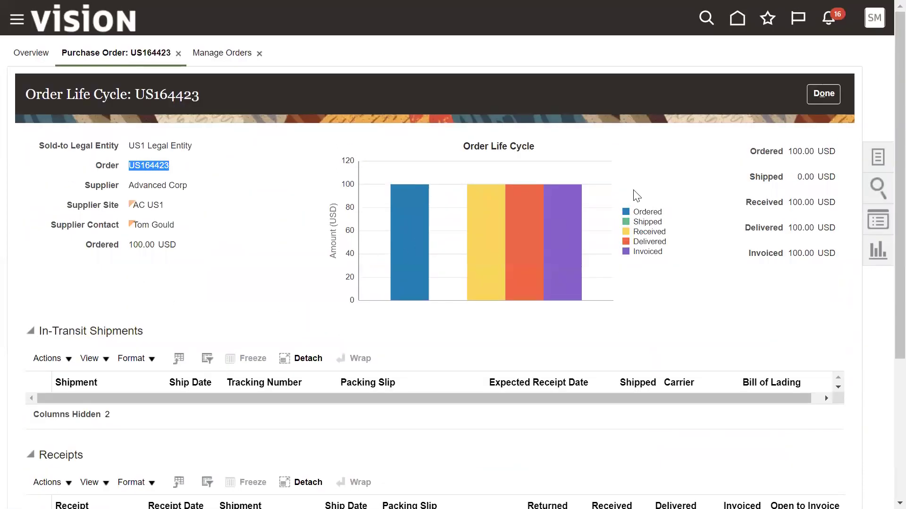
# Leave the full-screen view and switch to the YouTube search results for "rtl online training".
pyautogui.click(453, 48)
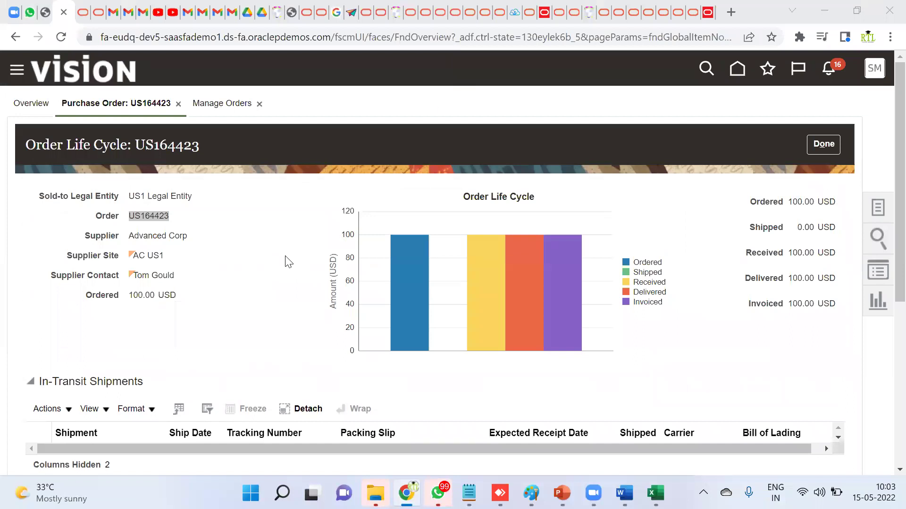
pyautogui.click(169, 12)
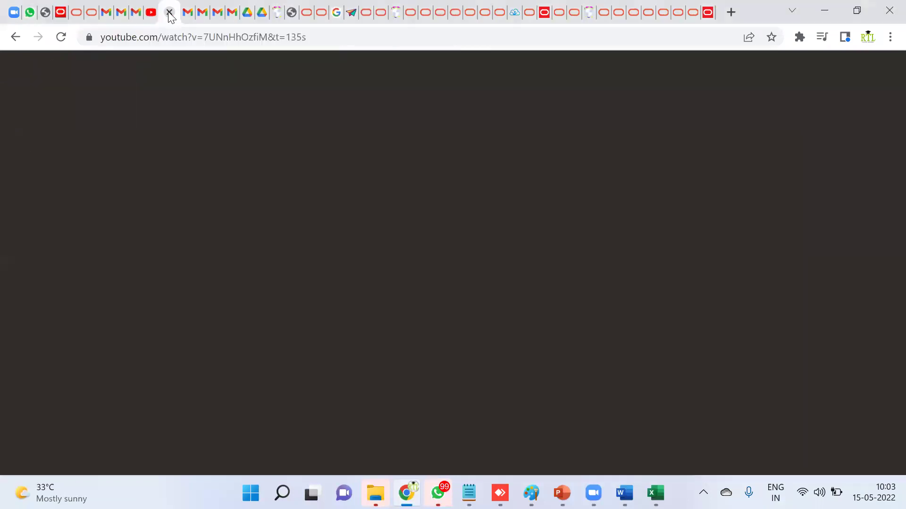
pyautogui.click(152, 14)
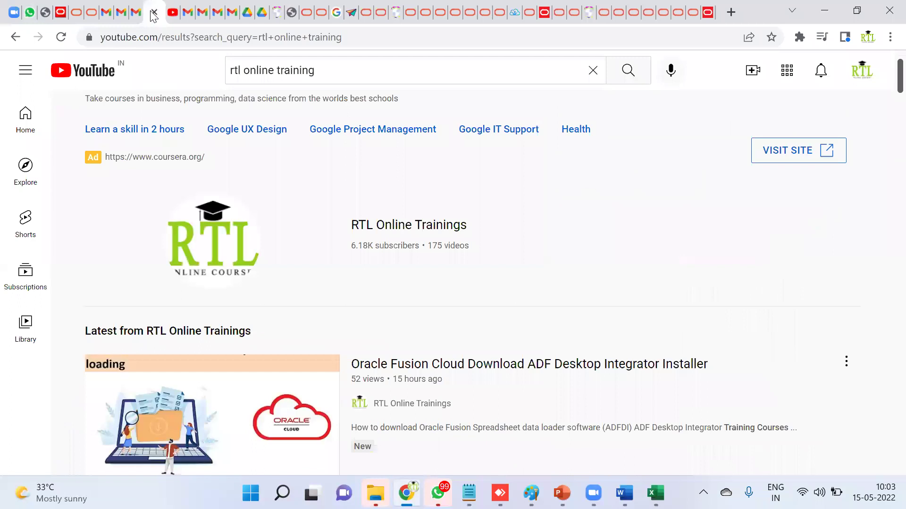